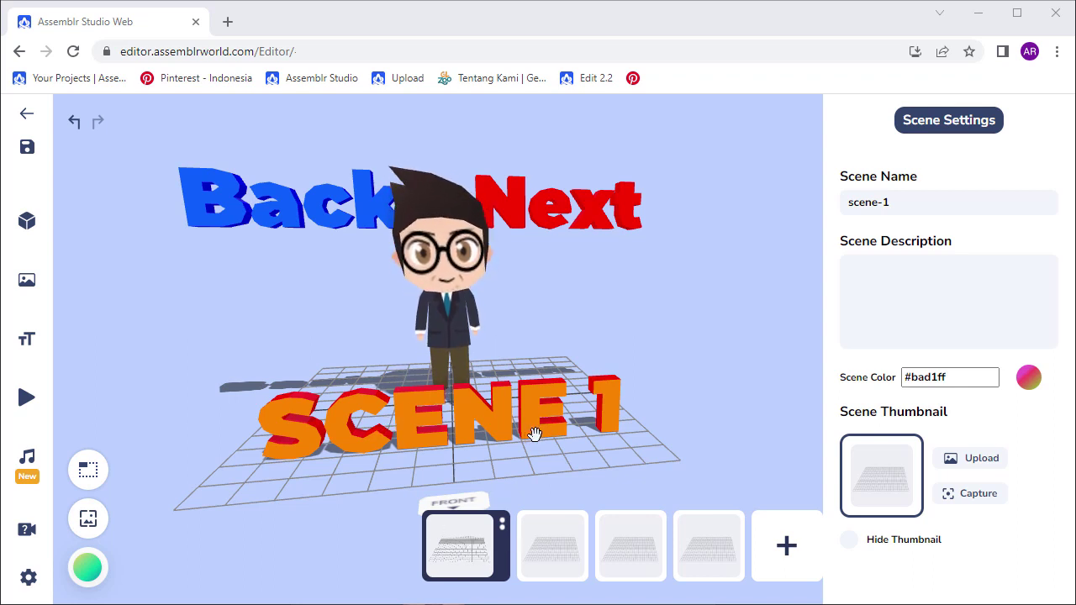
Step: Look through scenes 2, 3 and 4, then return to scene 1
click(547, 555)
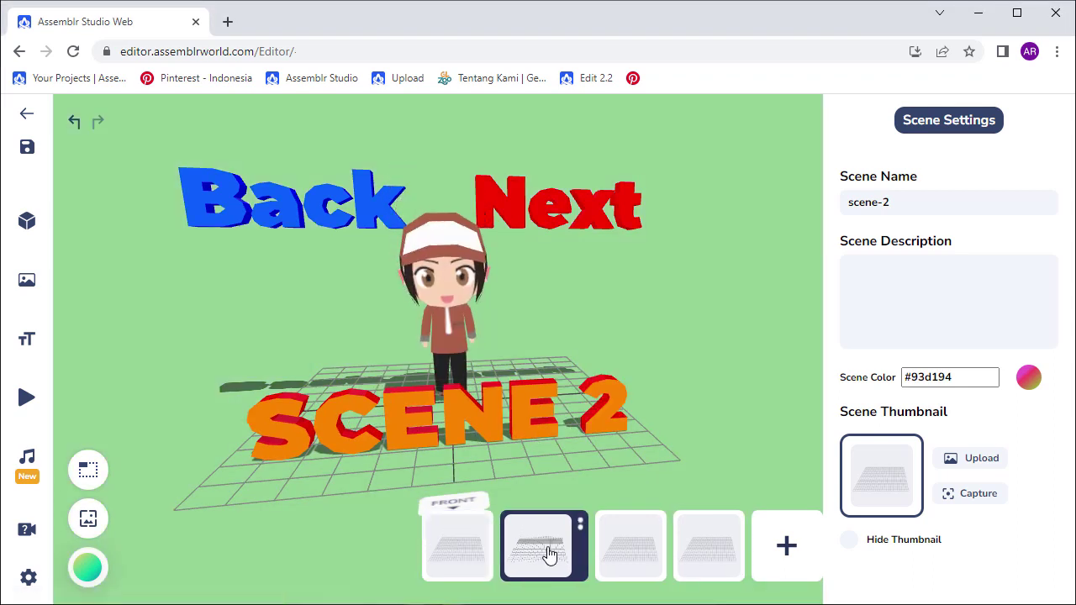
click(626, 548)
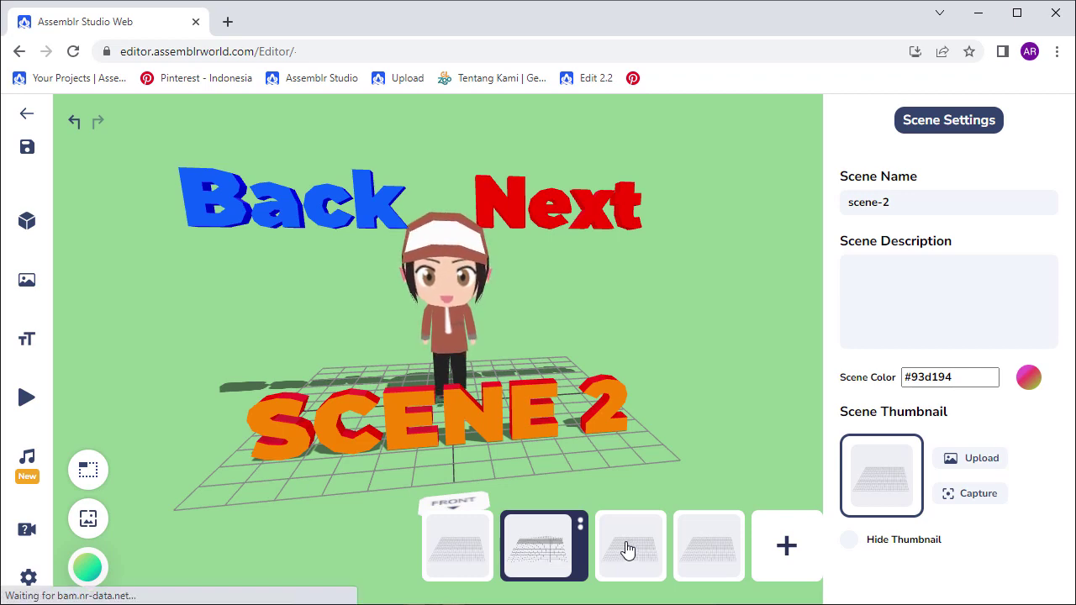
click(715, 550)
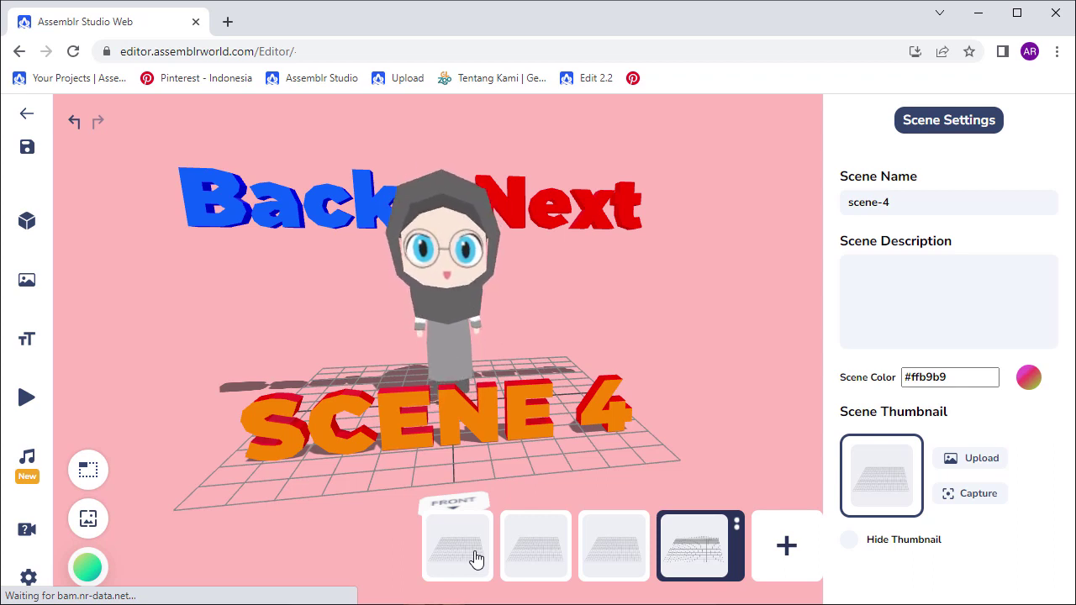
click(475, 558)
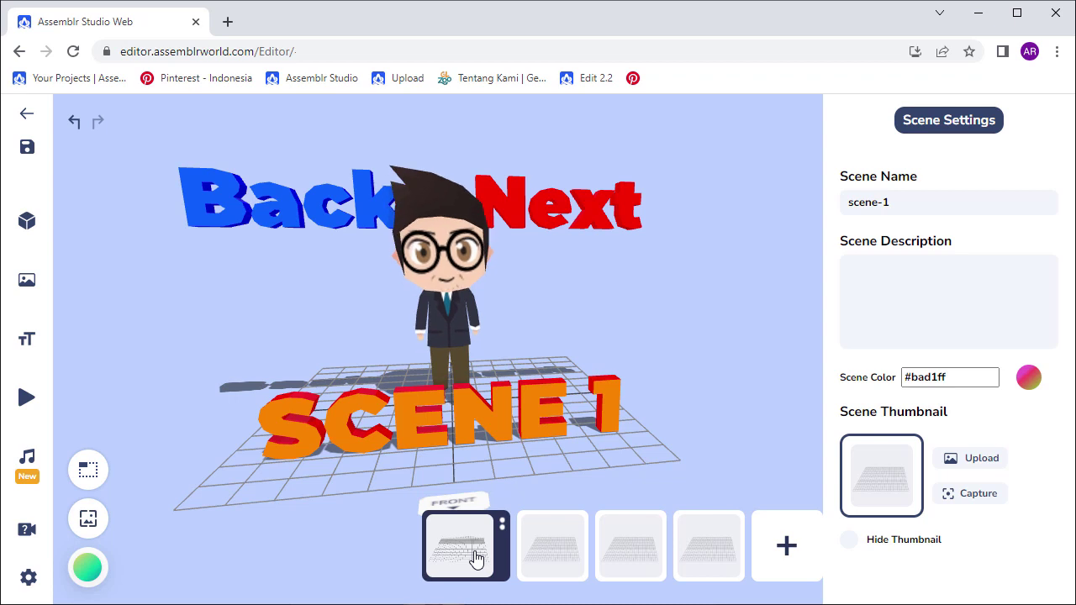
Step: Give scene 1's Next text an On Tap Switch Scene action targeting scene-2
click(566, 213)
click(554, 213)
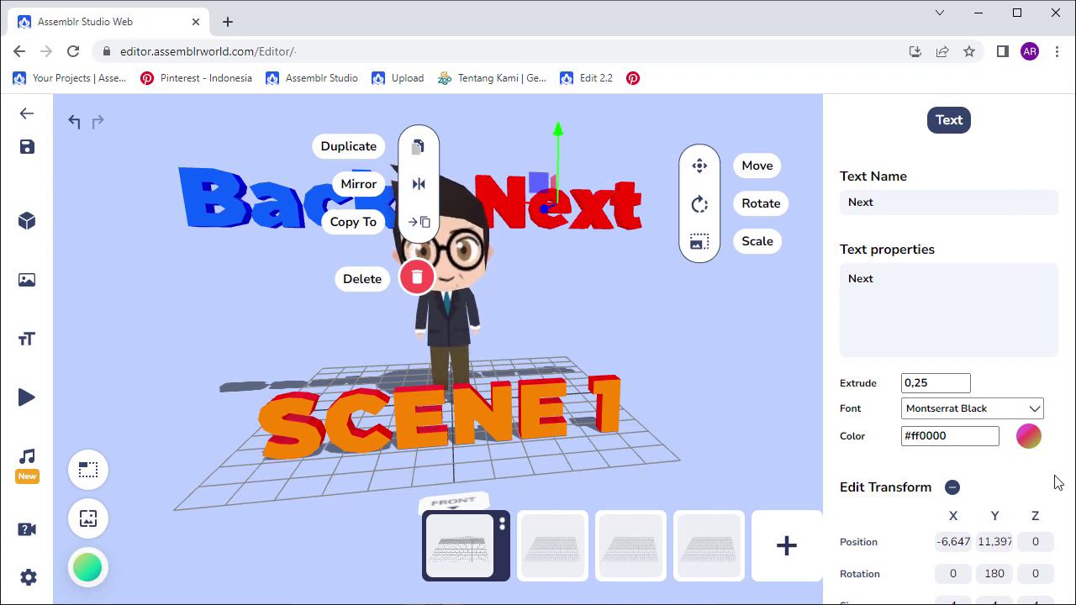
scroll(1058, 482, down, 3)
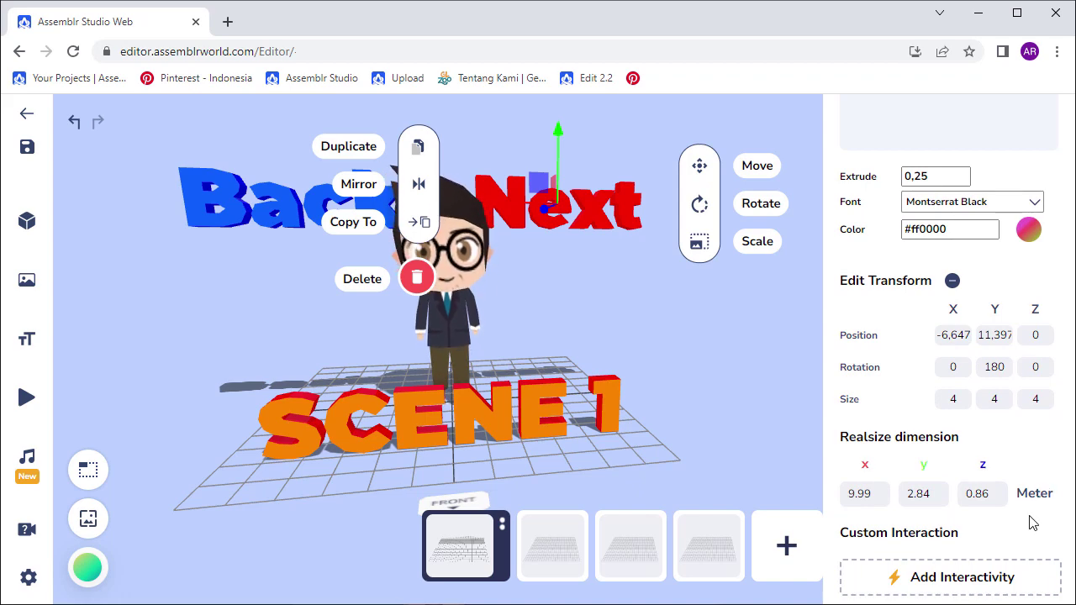
click(945, 592)
scroll(941, 529, down, 2)
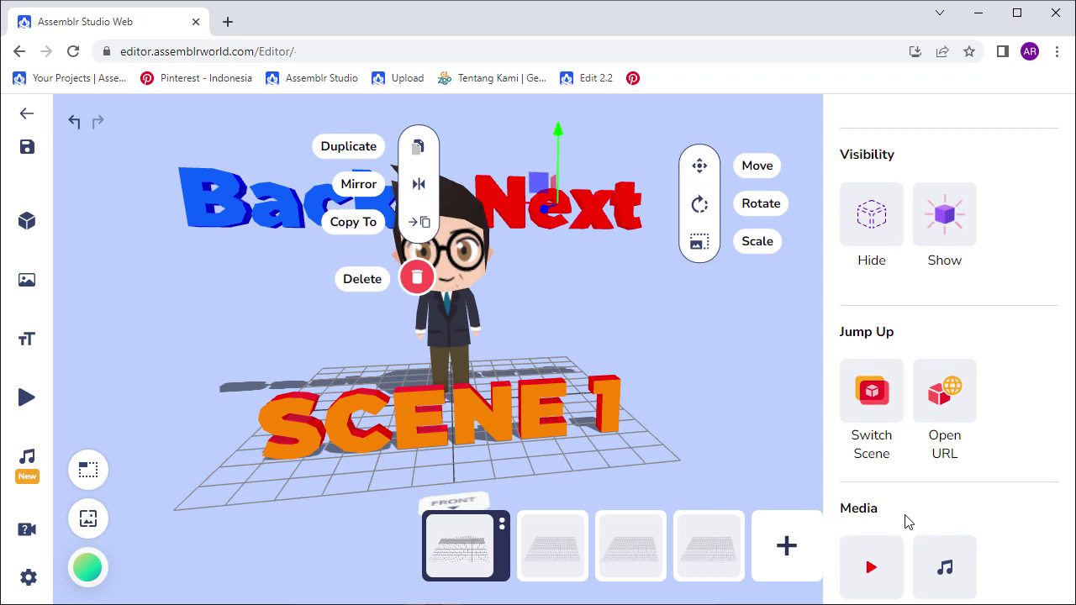
click(880, 416)
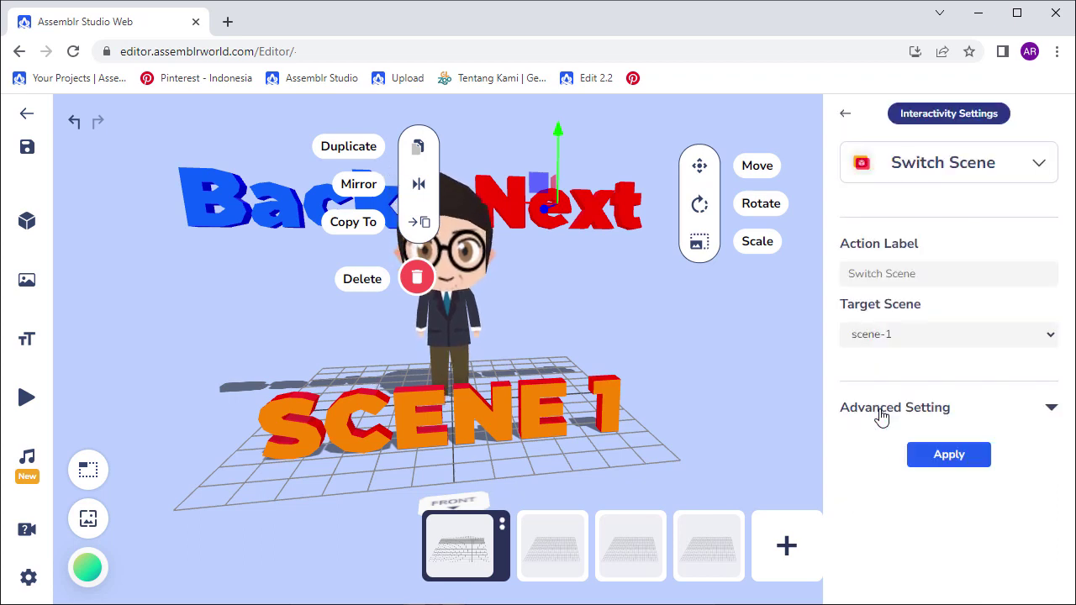
click(962, 339)
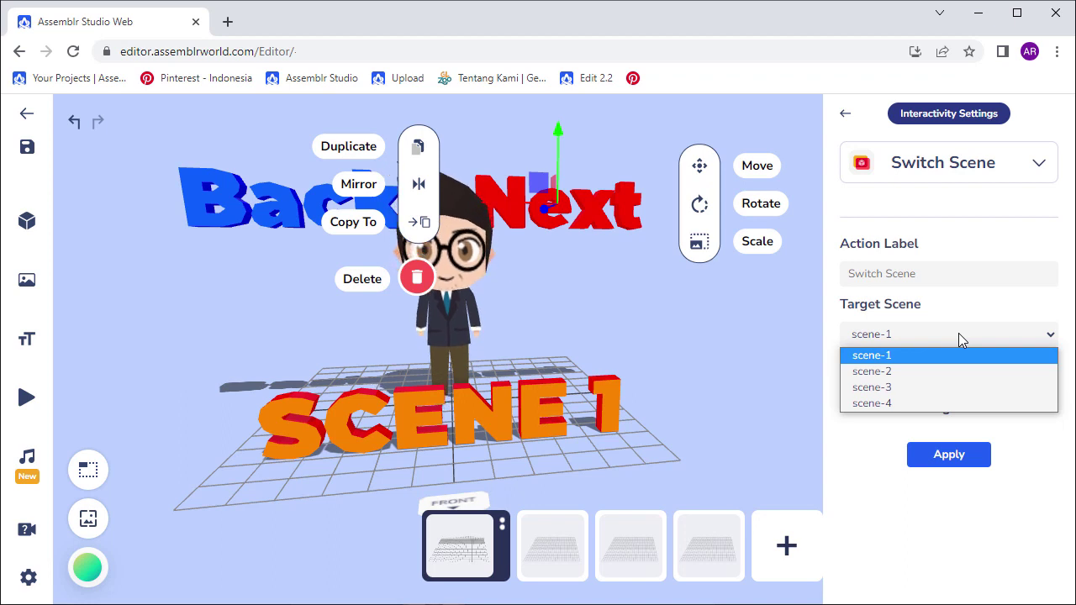
click(894, 374)
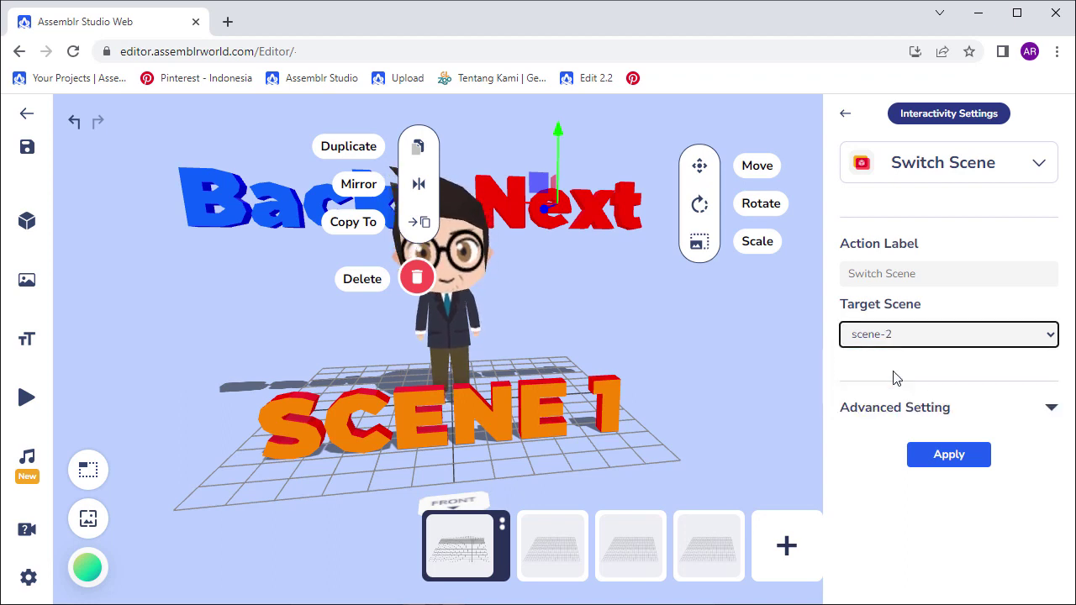
click(948, 455)
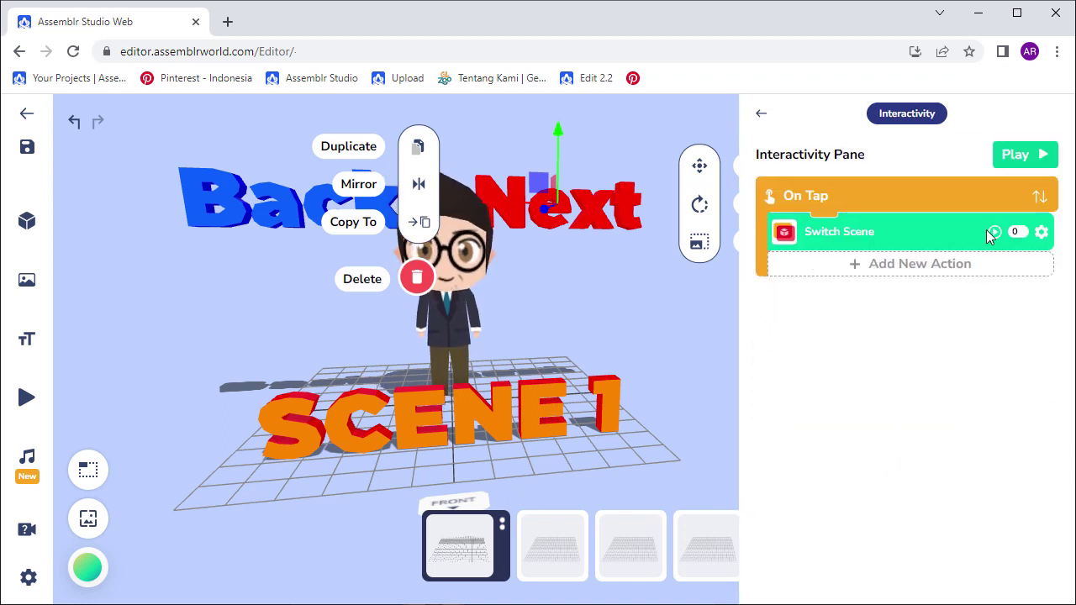
Step: Play-test Next jumping to scene 2, delete scene 1's Back text, and open scene 2
click(1022, 157)
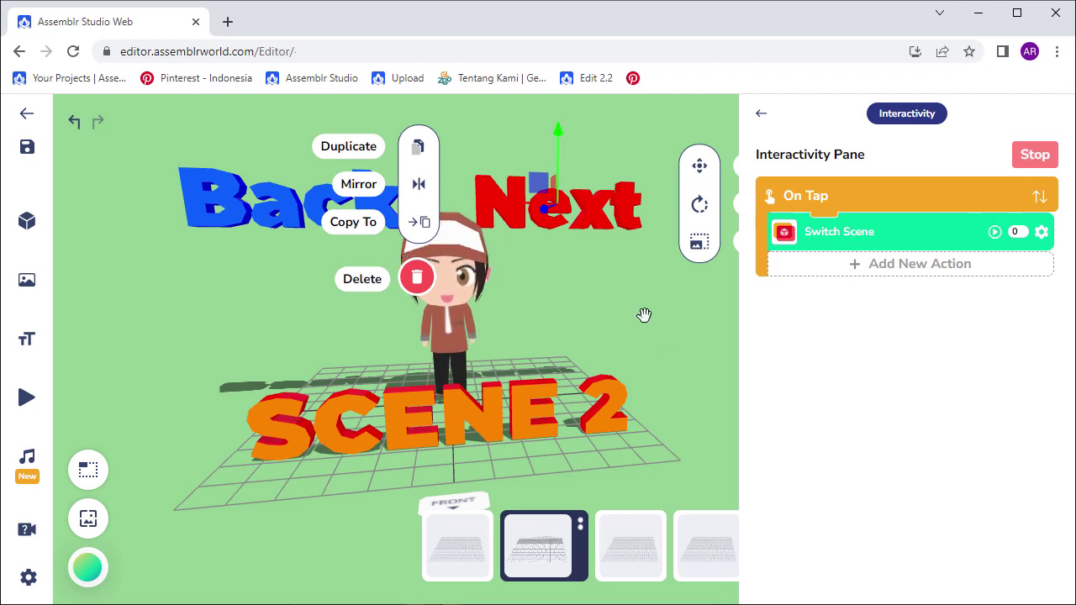
key(Escape)
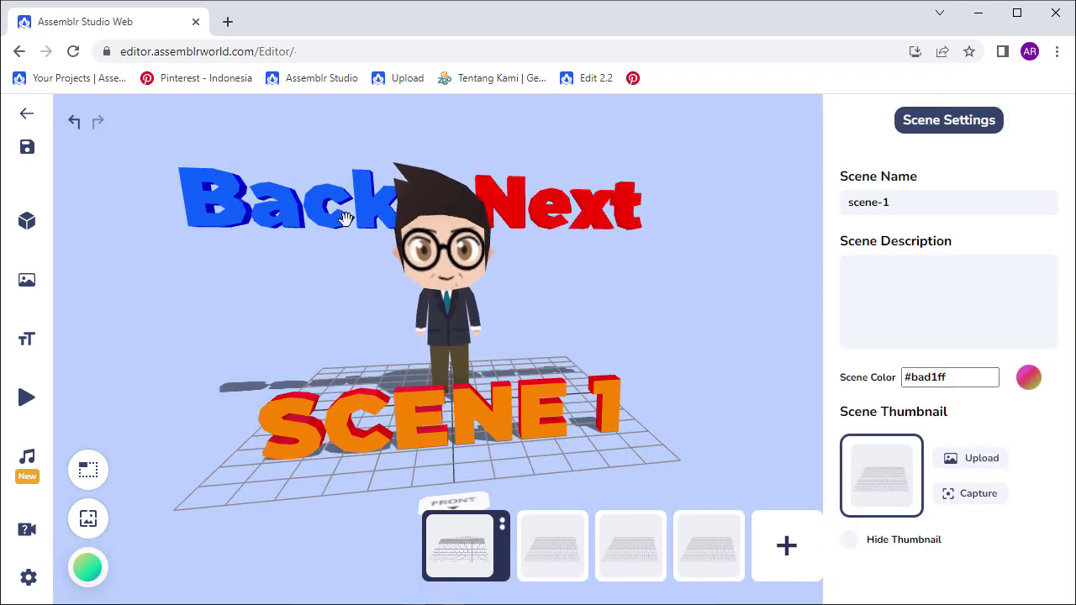
click(342, 216)
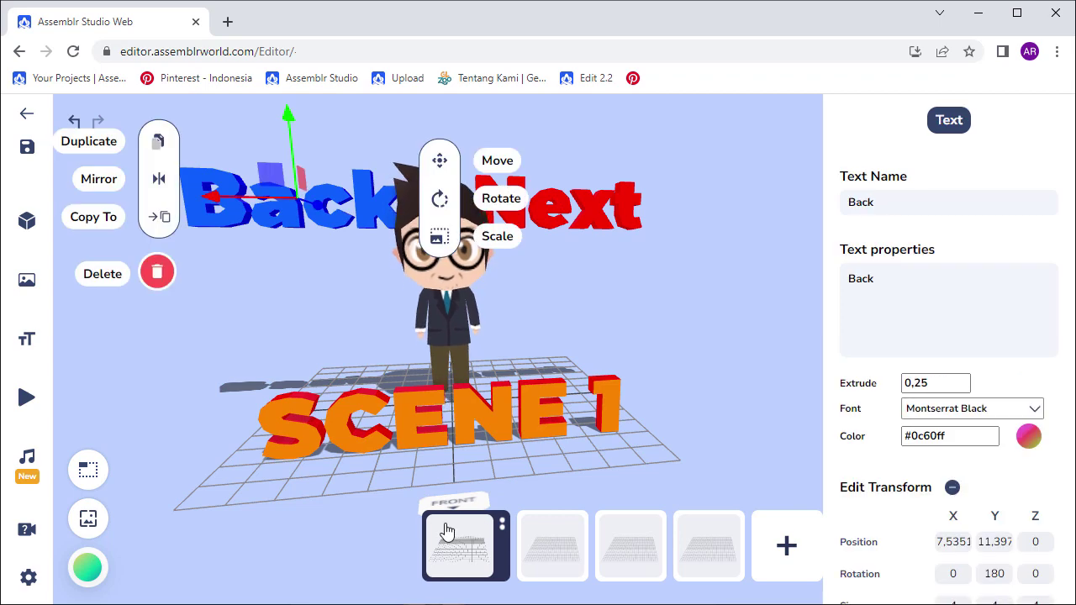
click(157, 272)
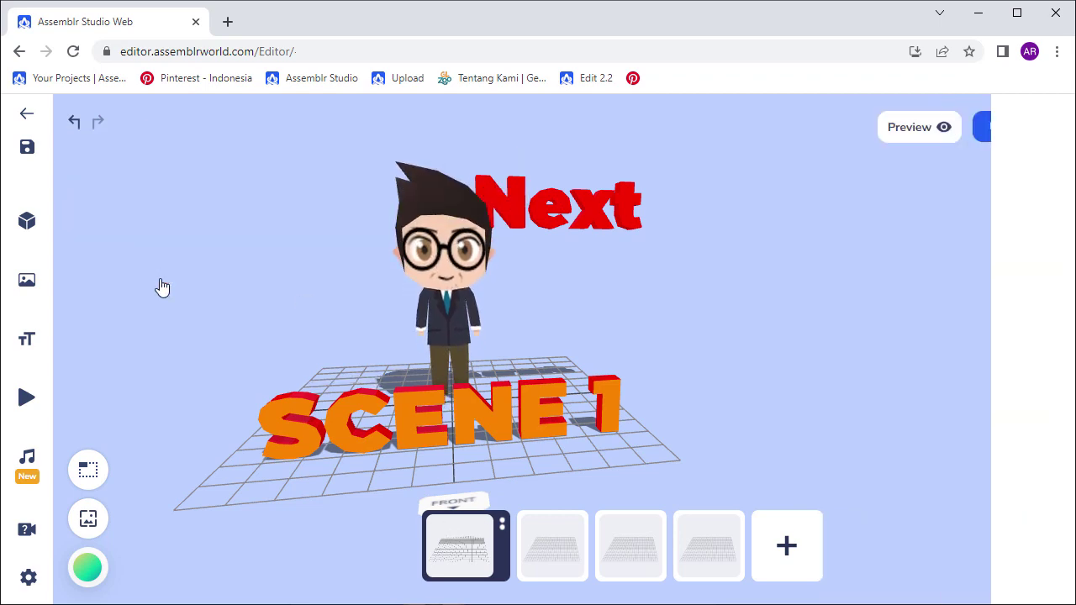
click(530, 554)
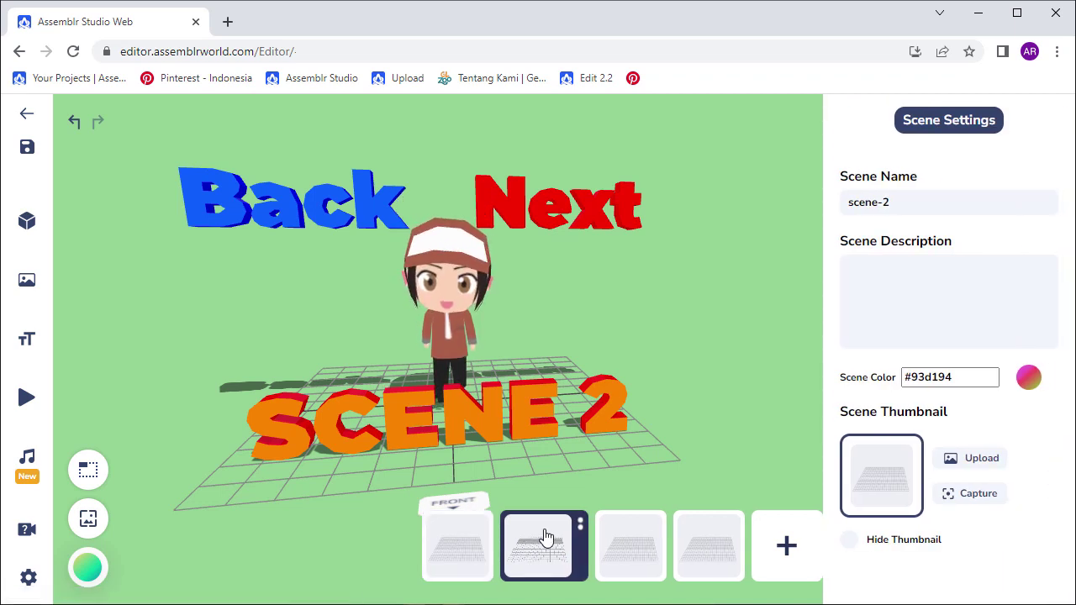
Step: Add an On Tap Switch Scene to scene-3 on scene 2's Next text, then open scene 3
click(562, 221)
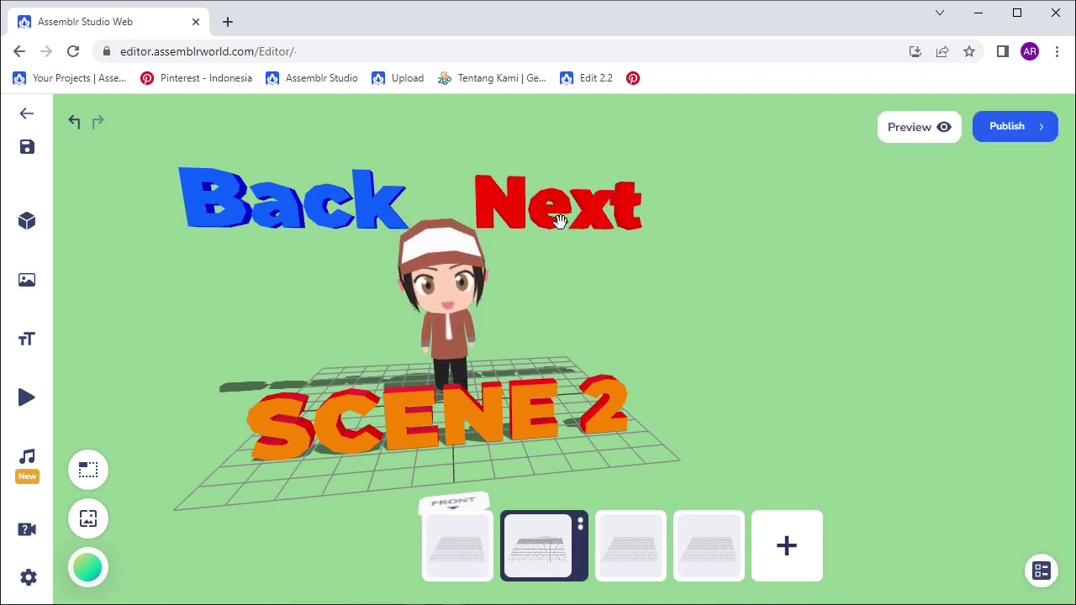
click(605, 217)
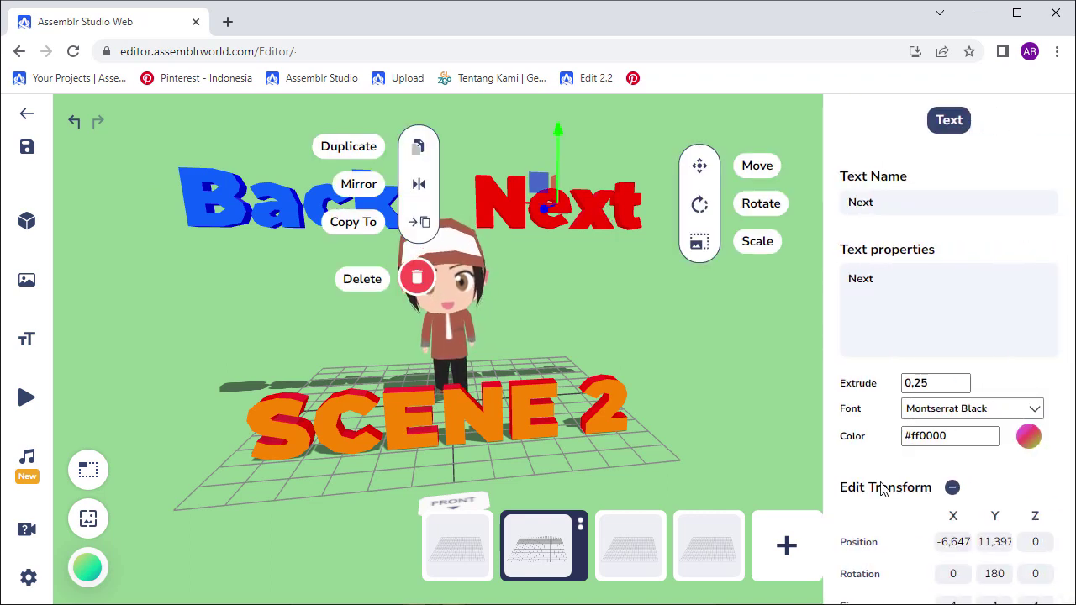
scroll(882, 489, down, 3)
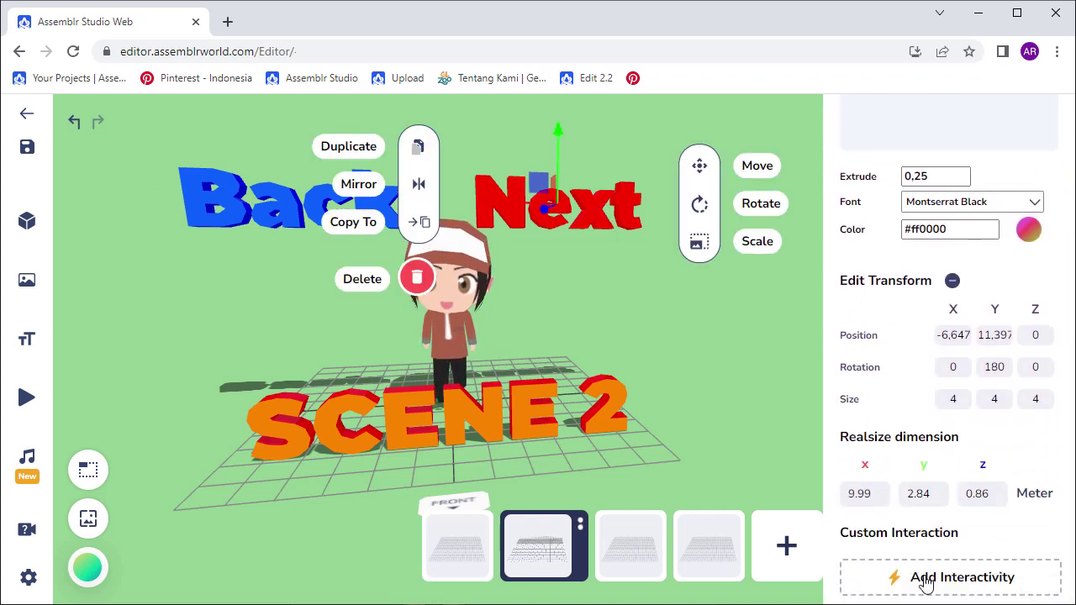
click(924, 579)
click(870, 532)
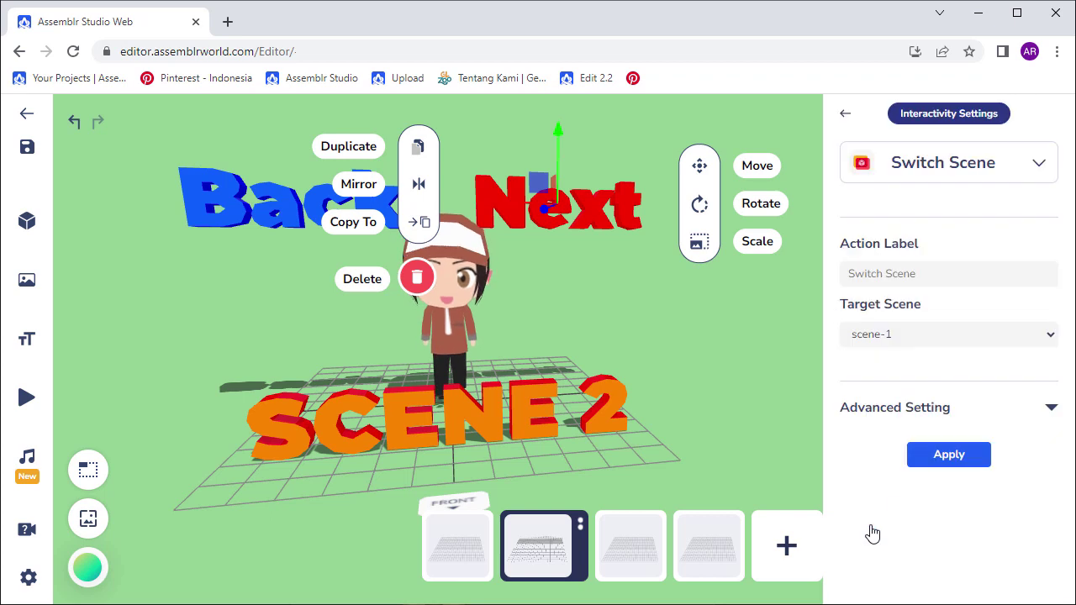
click(950, 337)
click(929, 387)
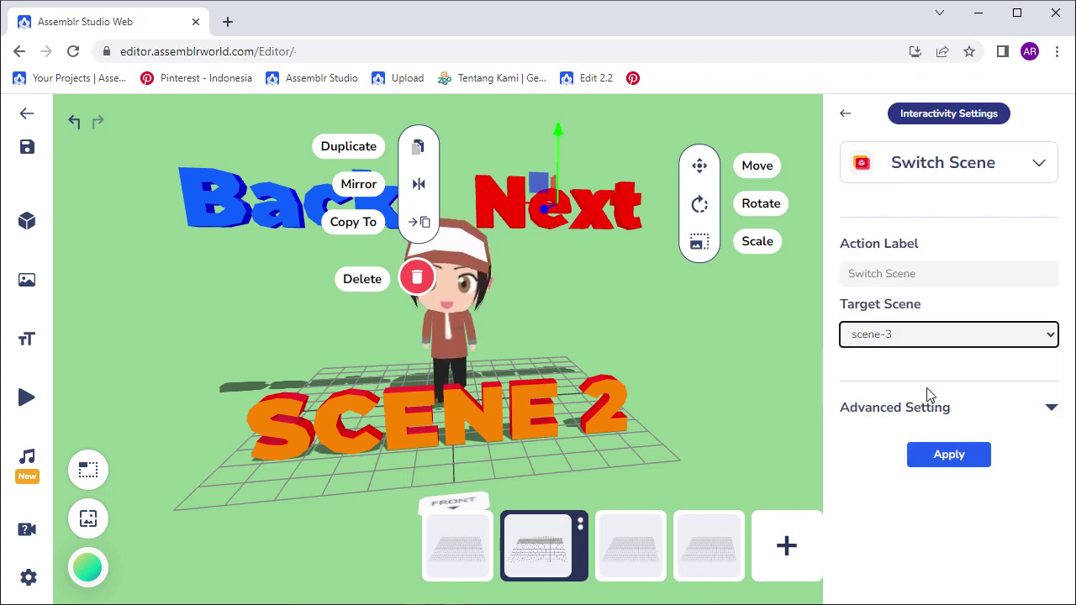
click(947, 458)
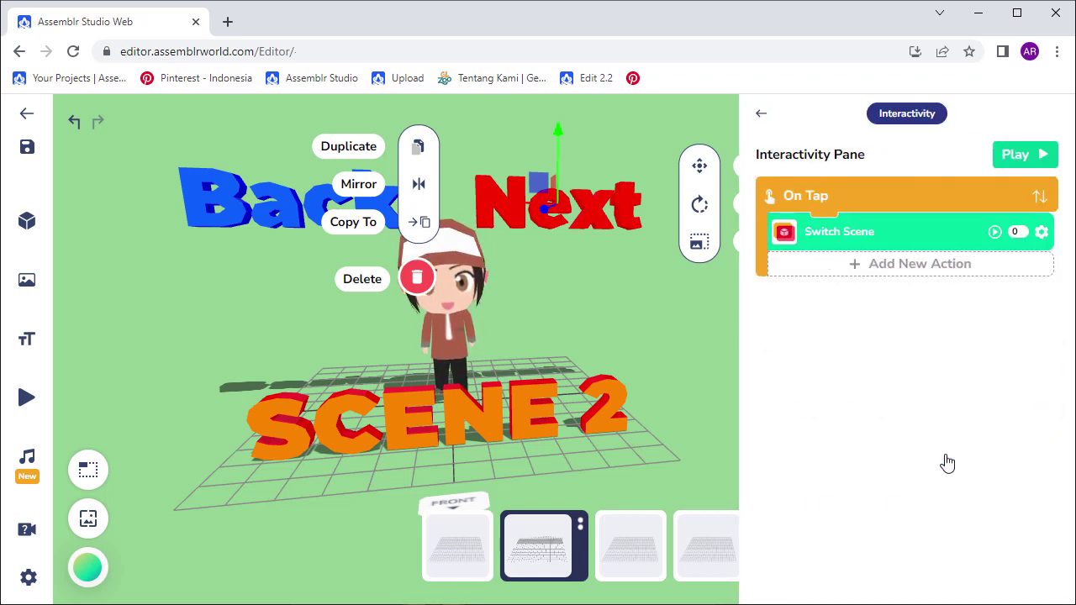
click(613, 559)
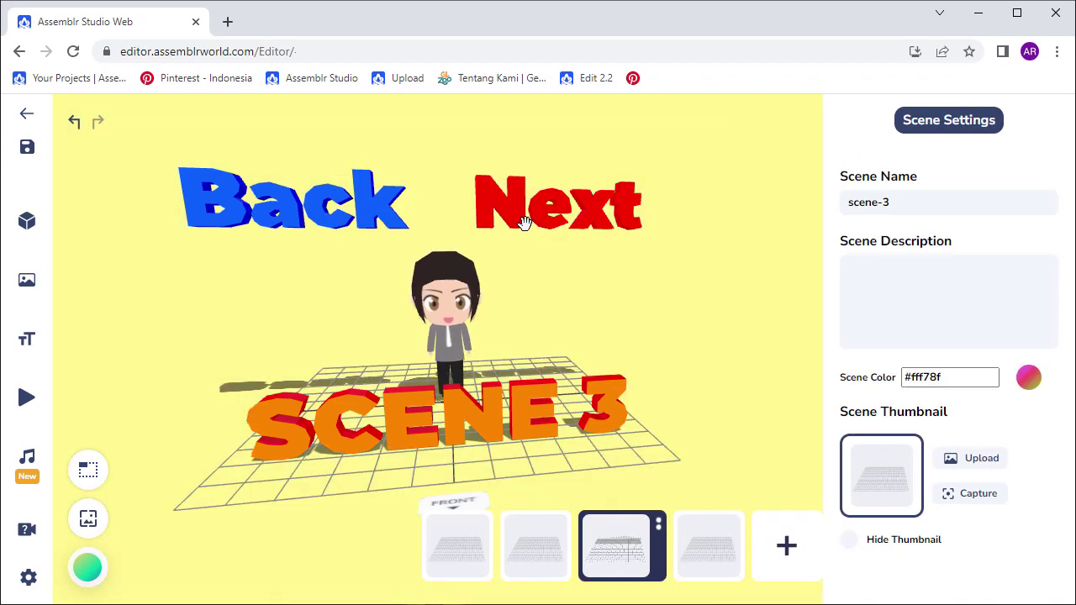
Step: Add an On Tap Switch Scene to scene-4 on scene 3's Next text, then open scene 4
click(522, 222)
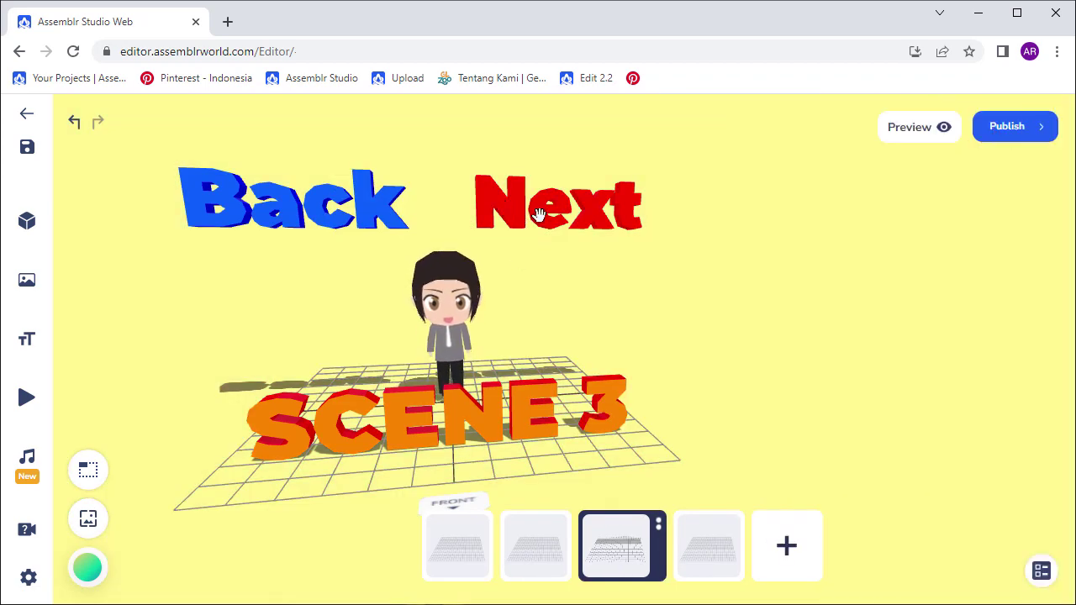
click(539, 214)
scroll(896, 479, down, 2)
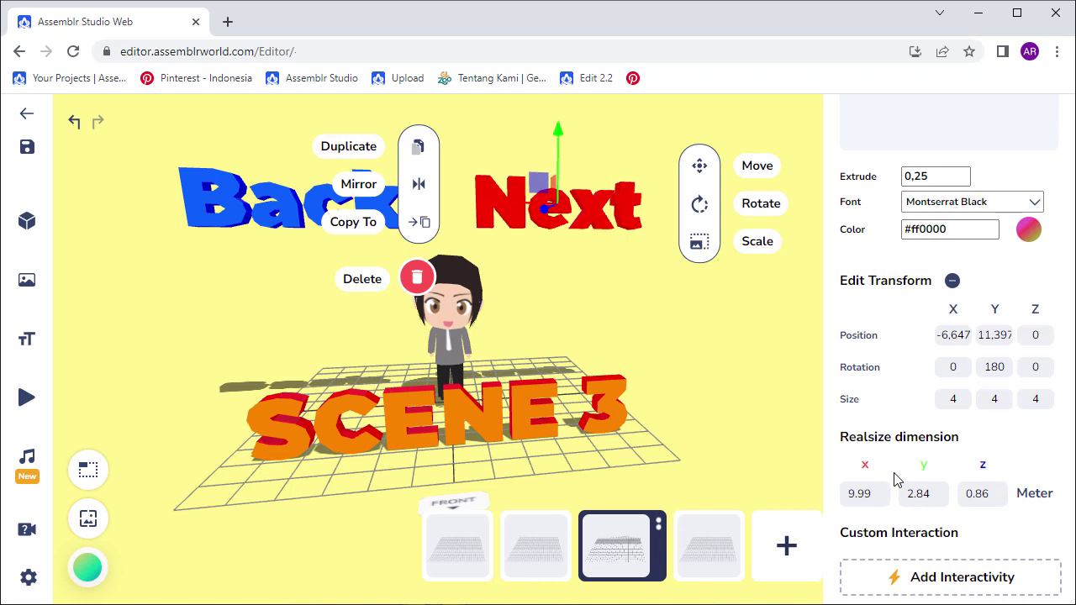
click(896, 576)
click(886, 545)
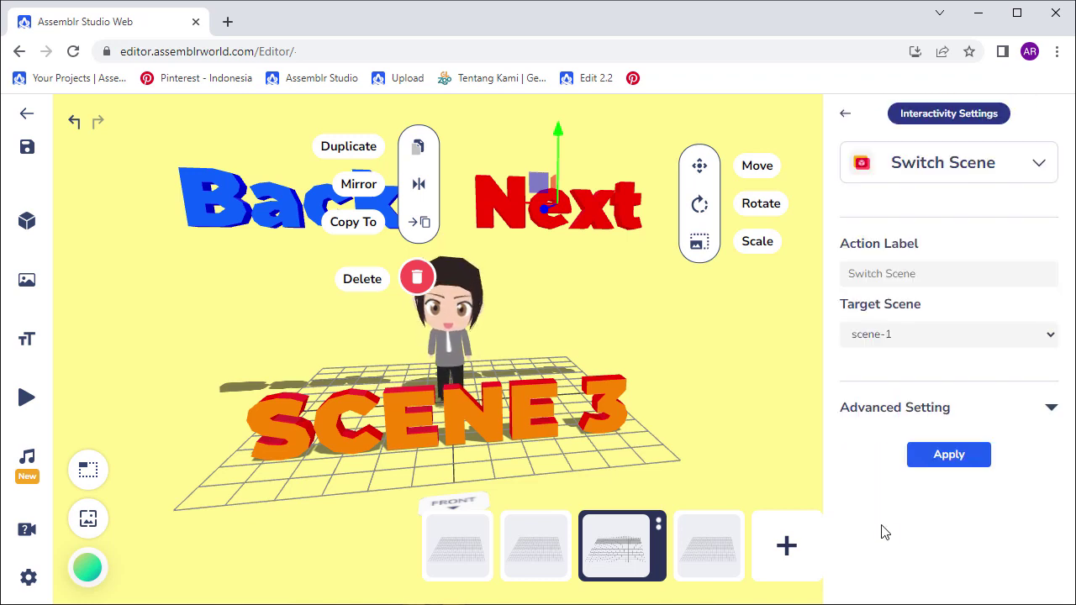
click(920, 343)
click(899, 407)
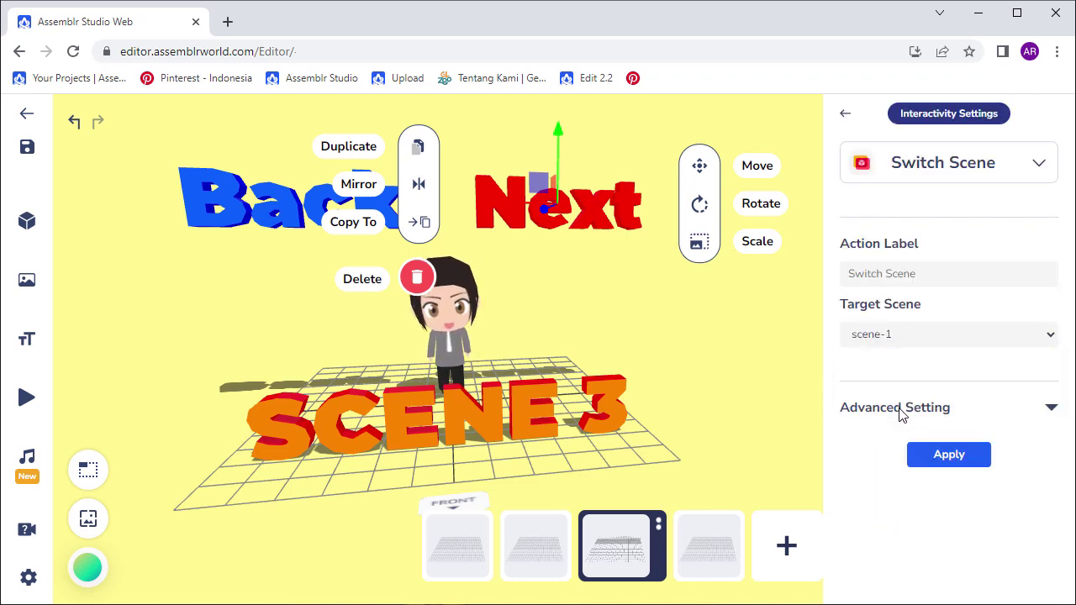
click(939, 466)
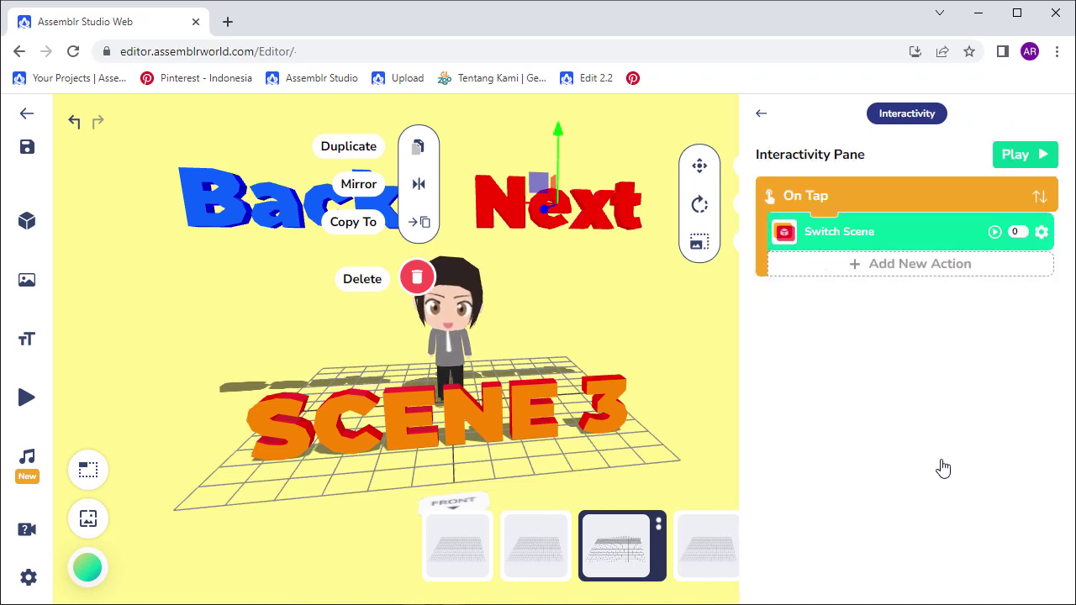
click(706, 545)
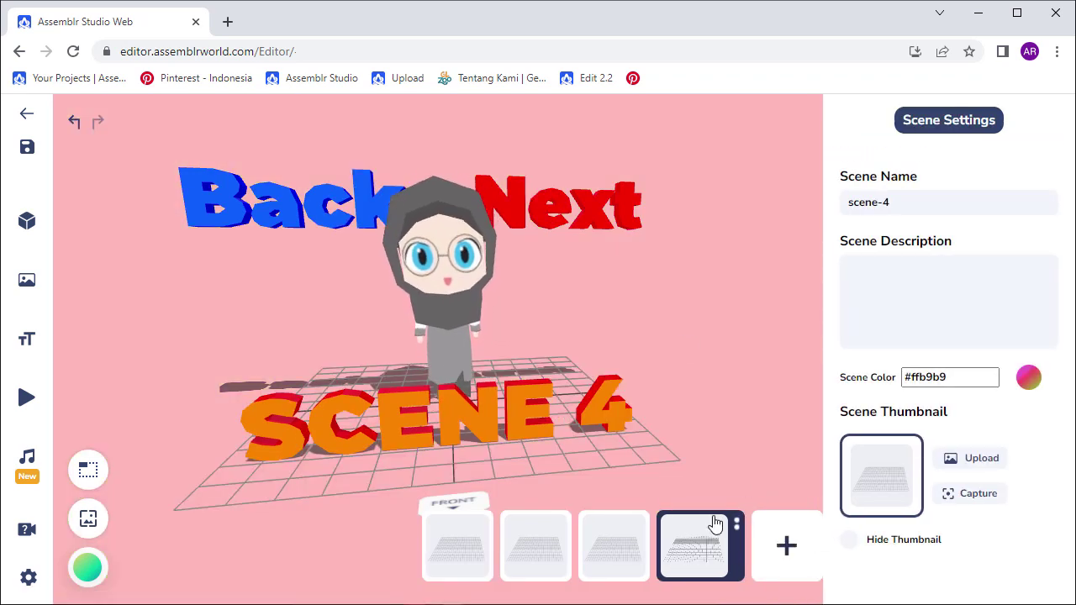
Step: Delete the Next text from scene 4
click(598, 209)
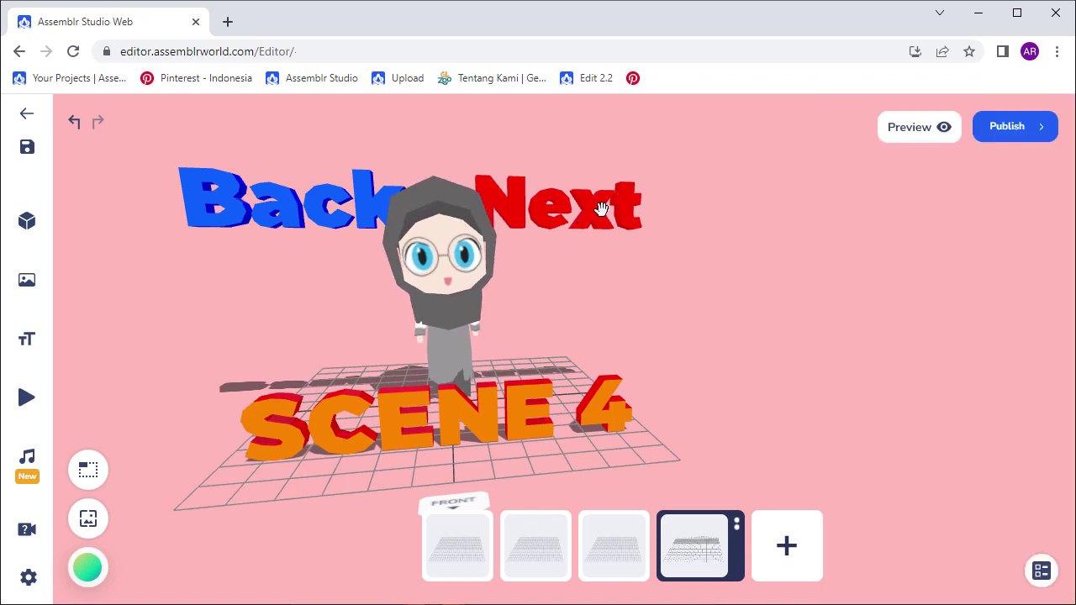
click(572, 208)
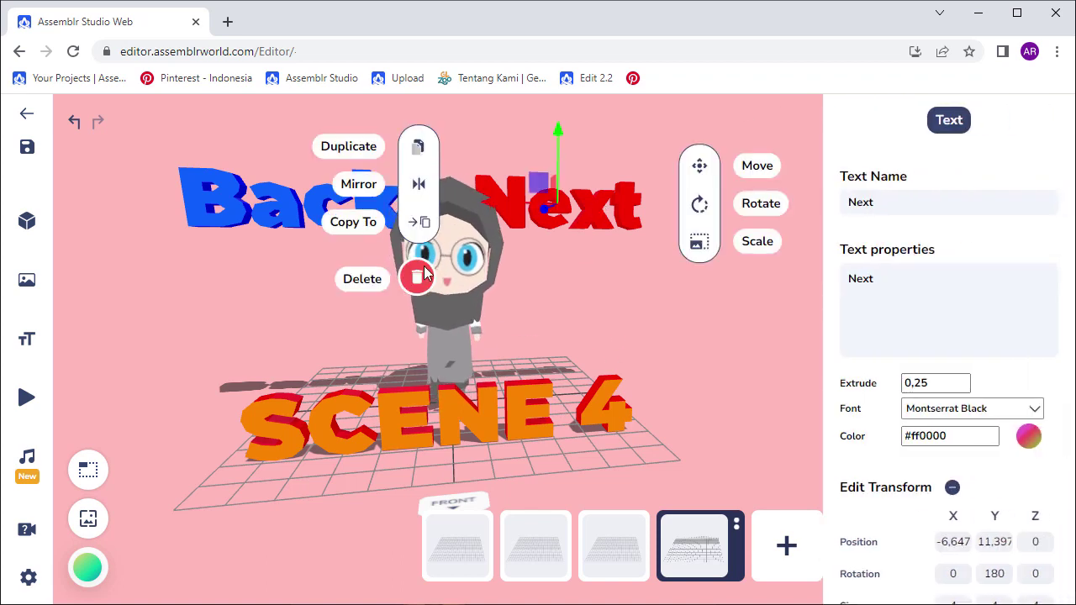
key(Delete)
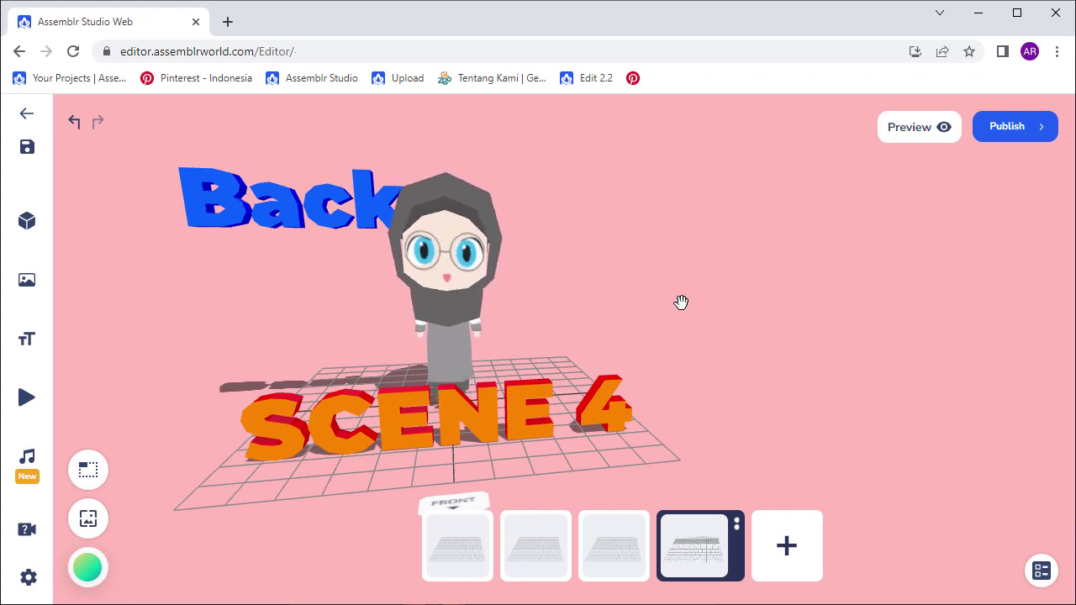
Step: Give scene 4's Back text an On Tap Switch Scene action targeting scene-3
click(280, 214)
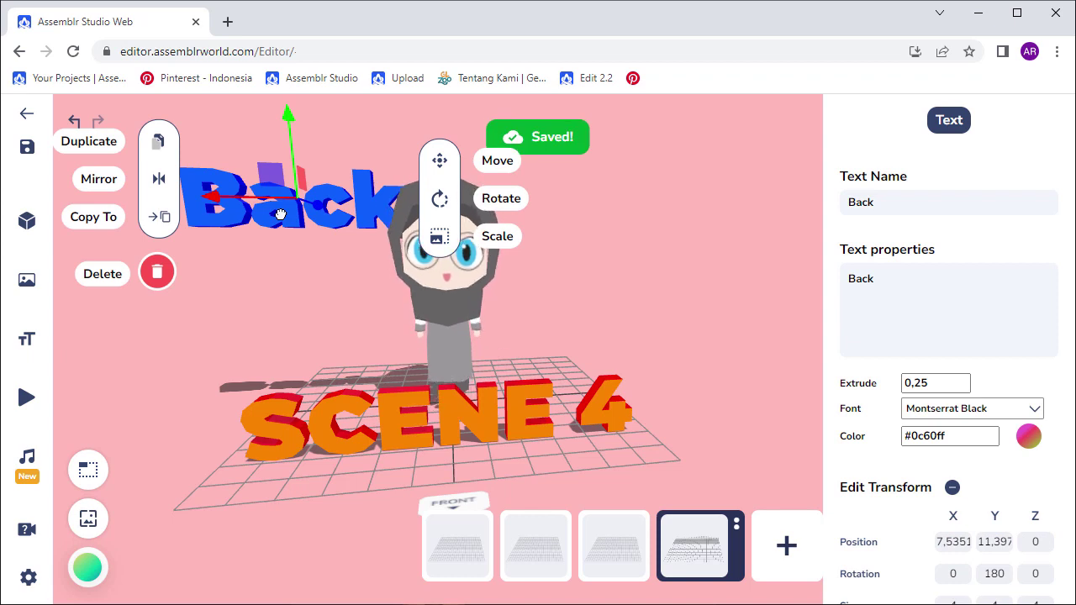
scroll(930, 517, down, 3)
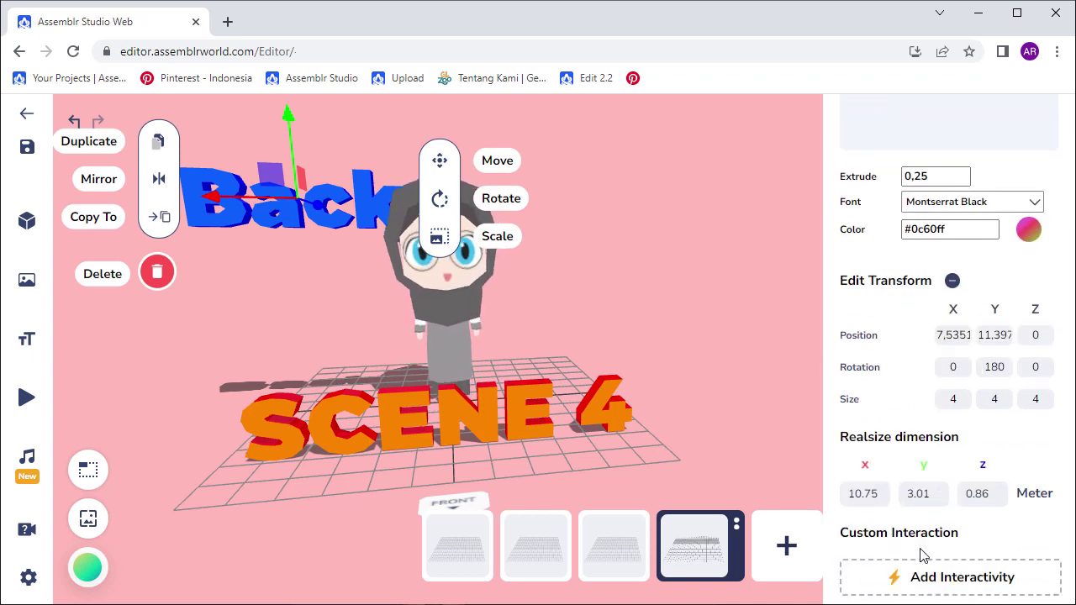
click(922, 579)
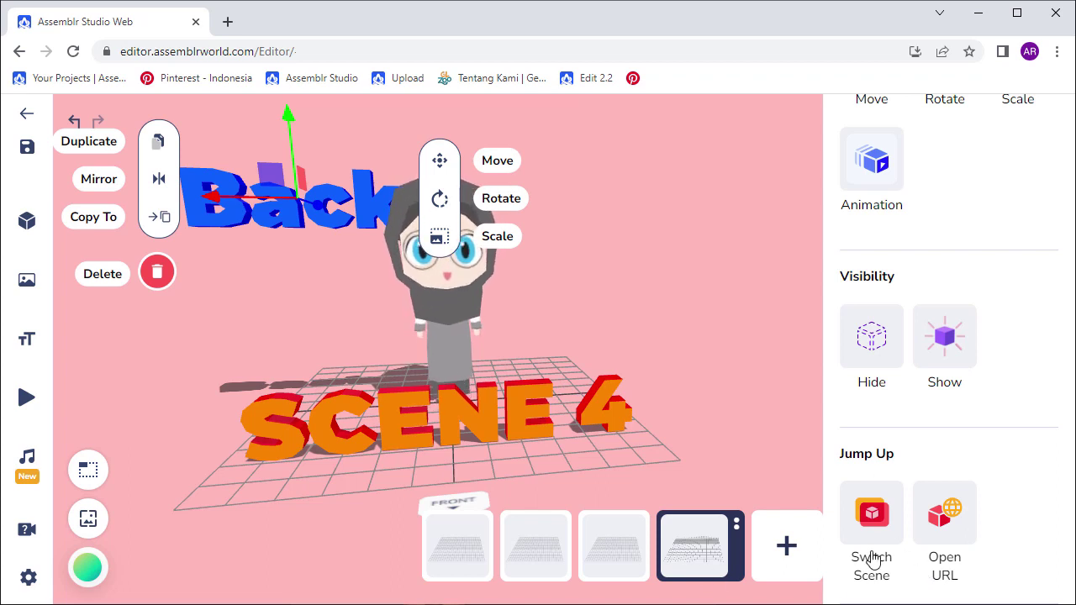
click(873, 530)
click(935, 343)
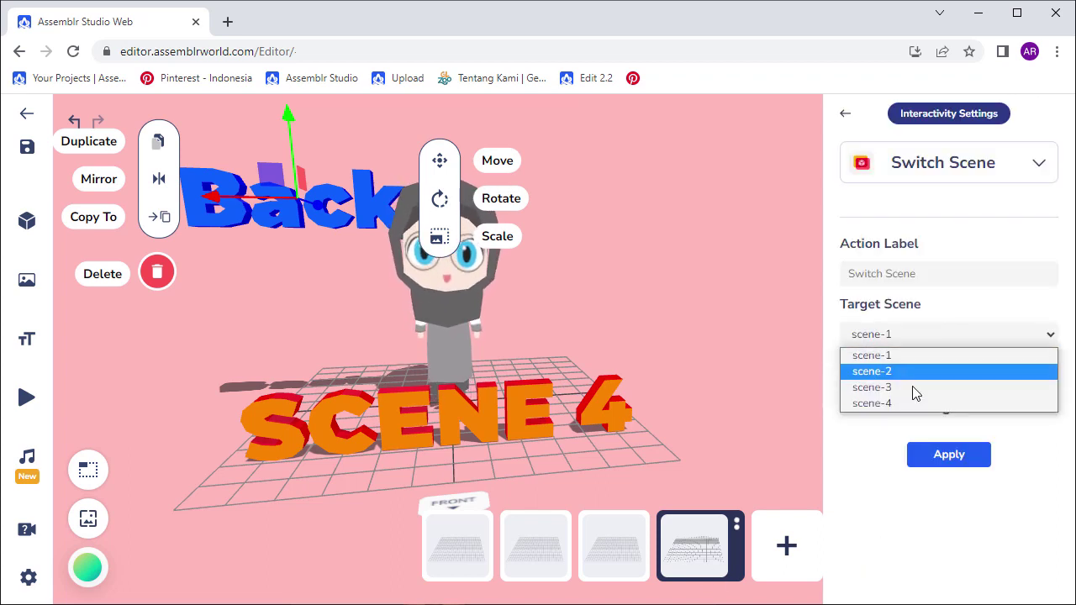
click(909, 390)
click(947, 456)
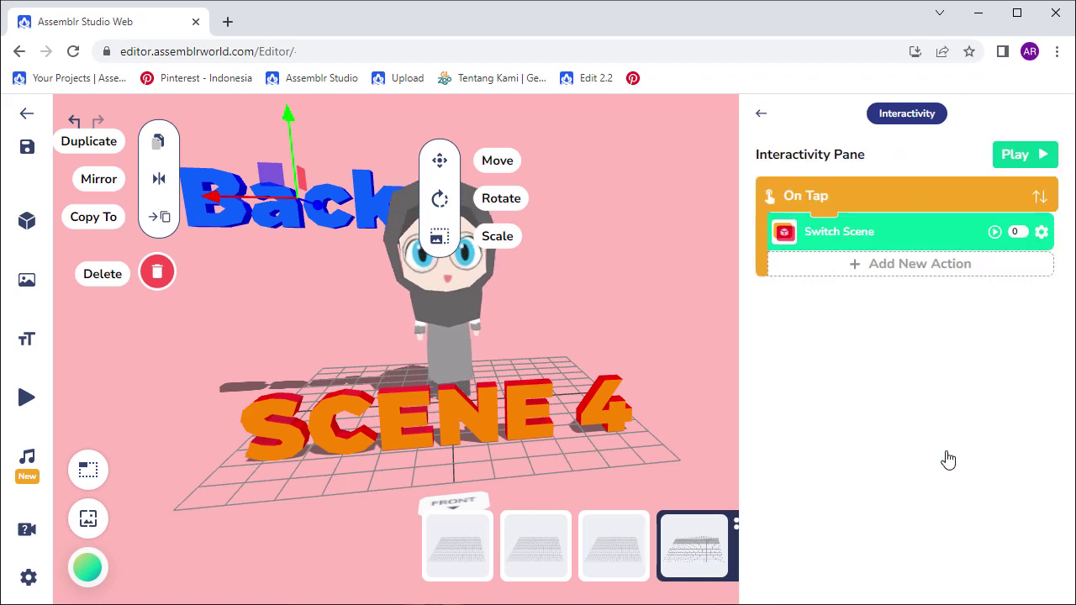
Step: Open scene 3 and give its Back text an On Tap Switch Scene to scene-2
click(621, 542)
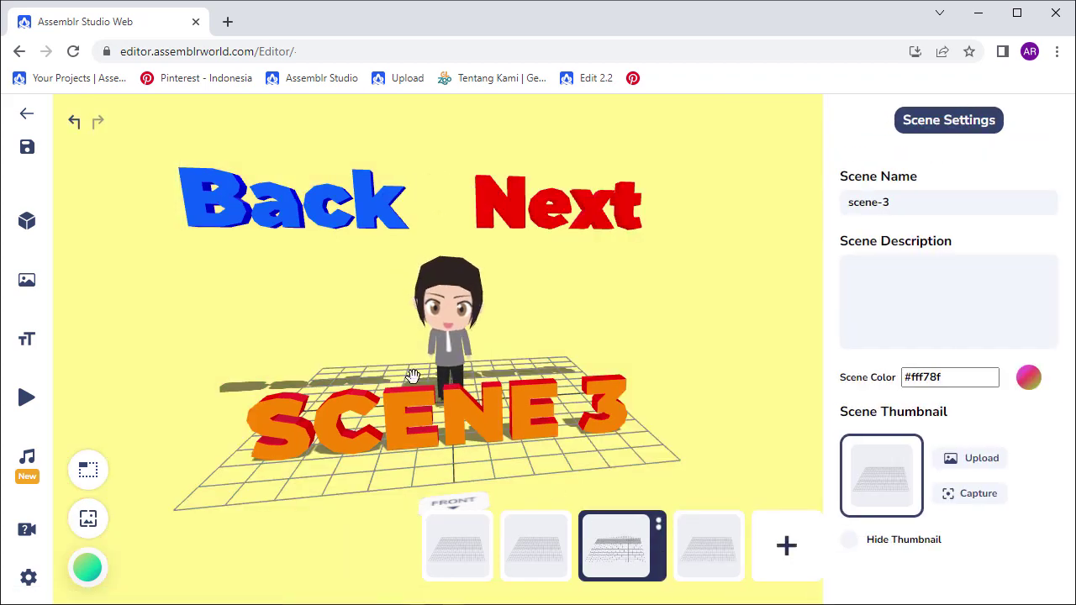
click(260, 211)
click(298, 212)
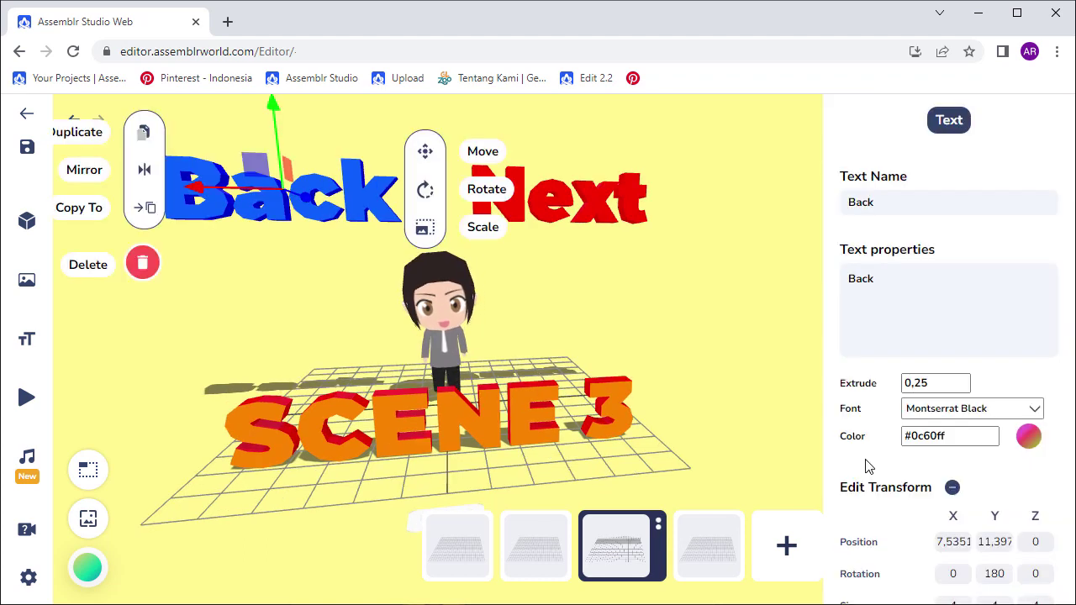
scroll(868, 466, down, 2)
scroll(869, 467, down, 1)
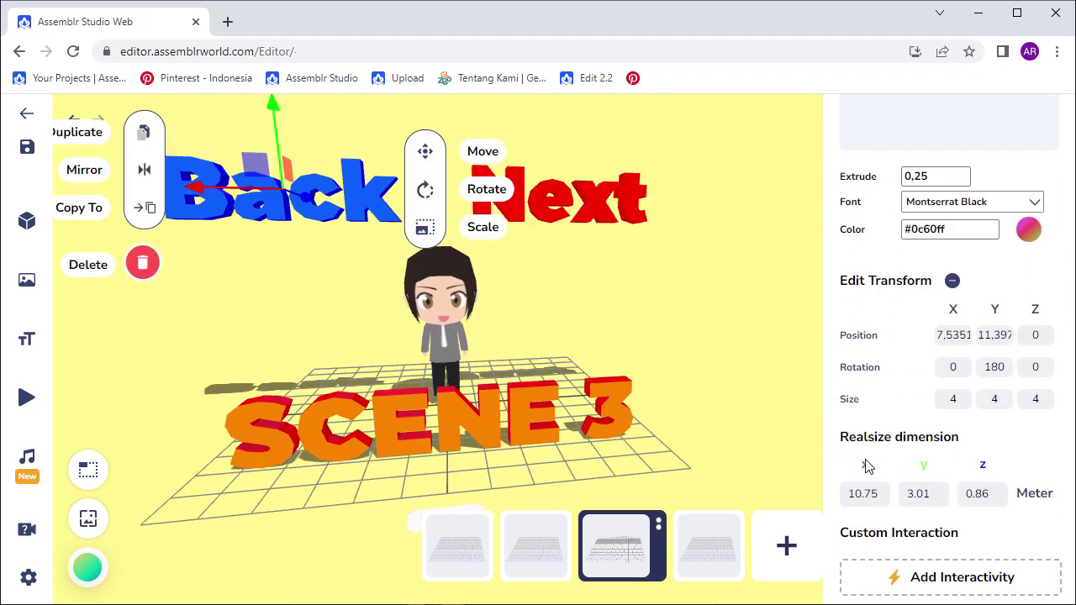
click(893, 578)
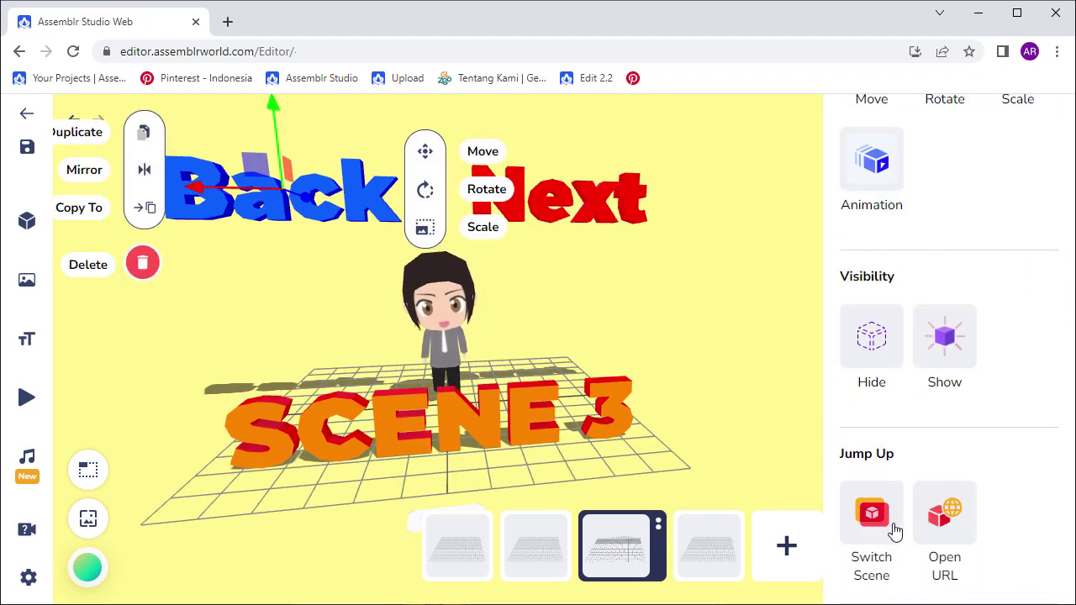
click(895, 532)
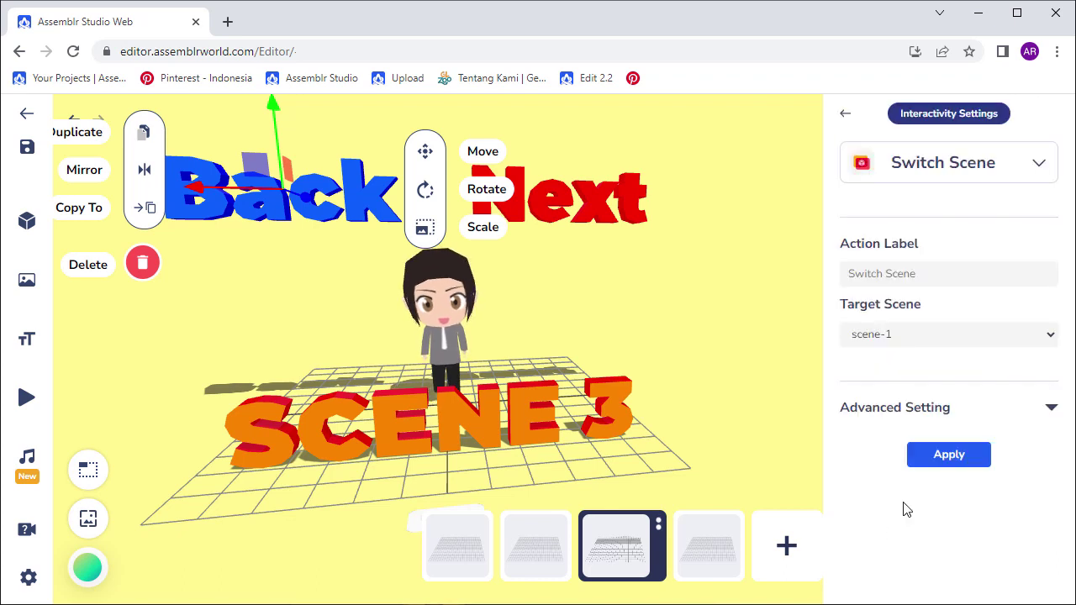
click(942, 334)
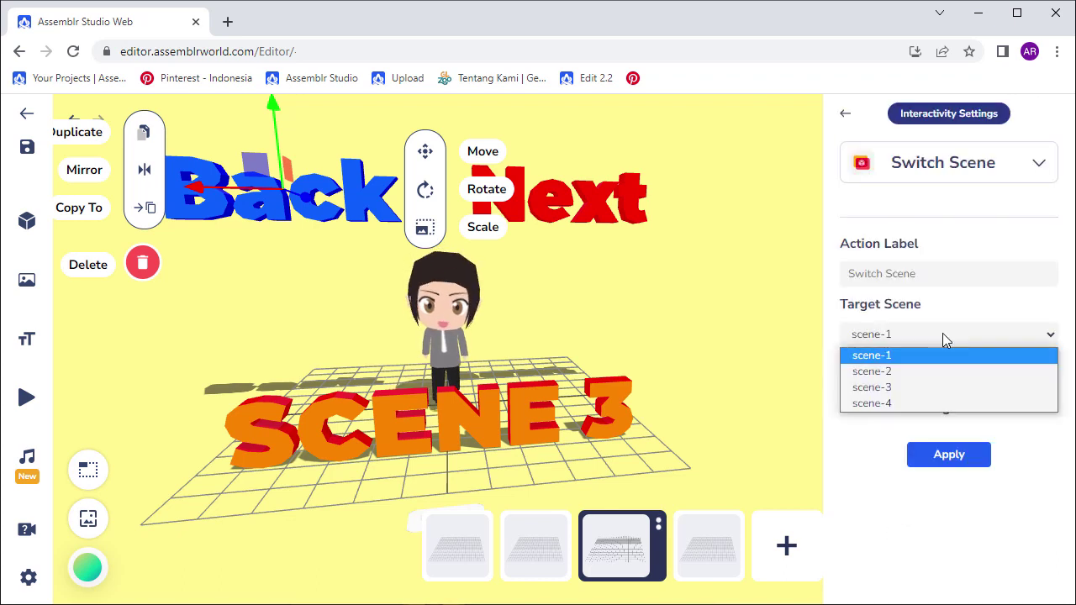
click(896, 371)
click(936, 458)
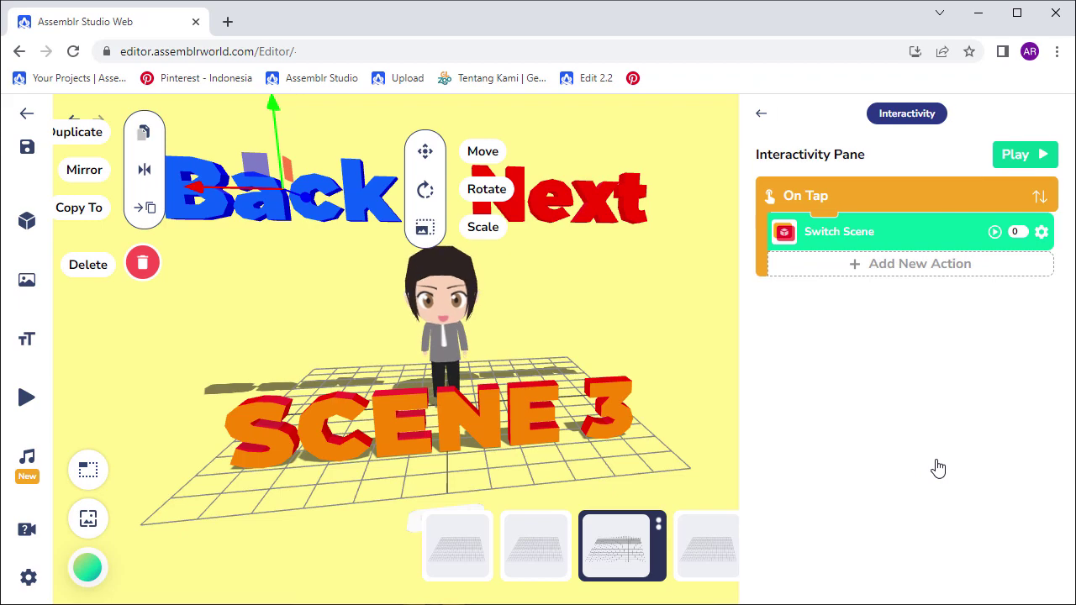
Step: Open scene 2, add an On Tap Switch Scene to scene-1 on Back, and save
click(548, 548)
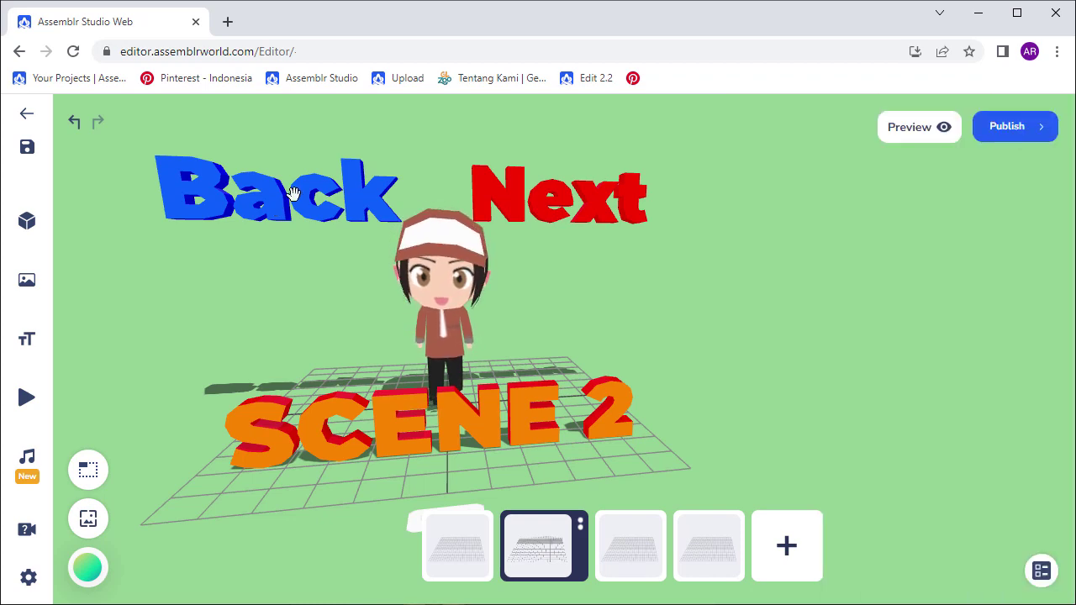
click(277, 202)
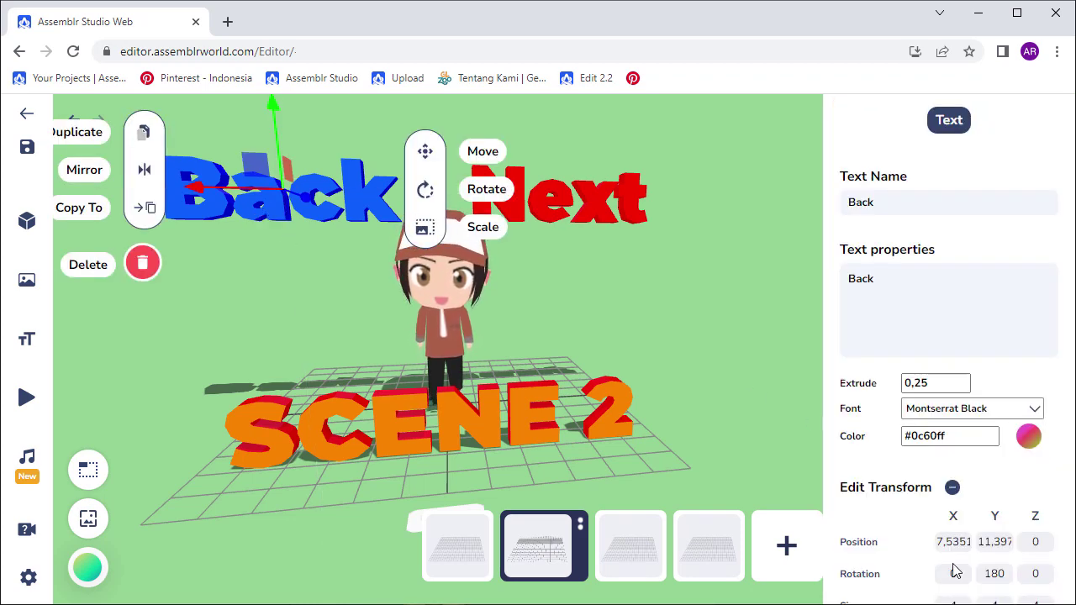
scroll(898, 550, down, 3)
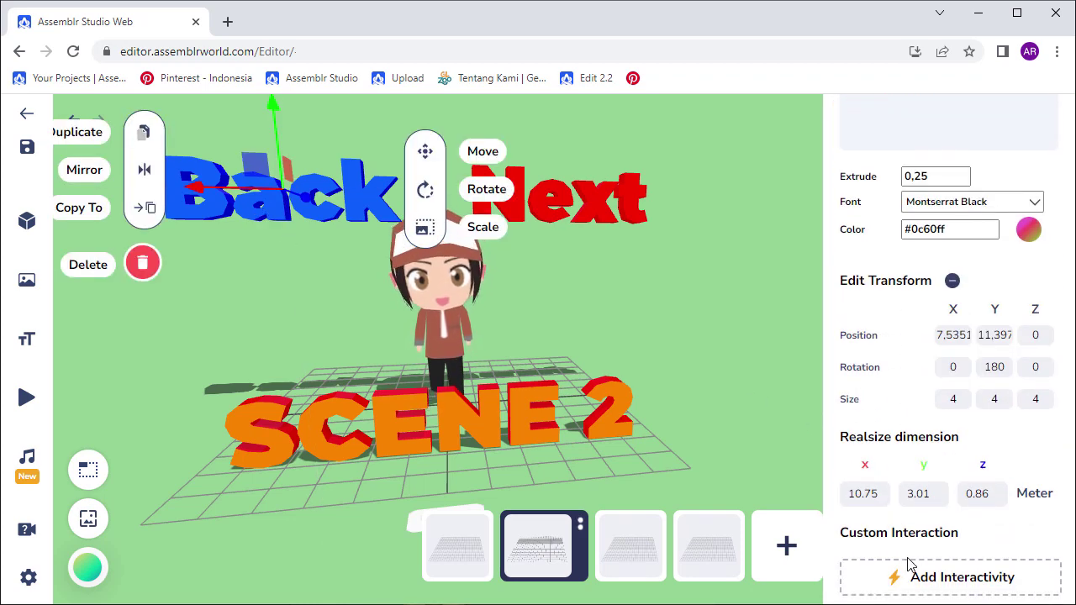
click(913, 580)
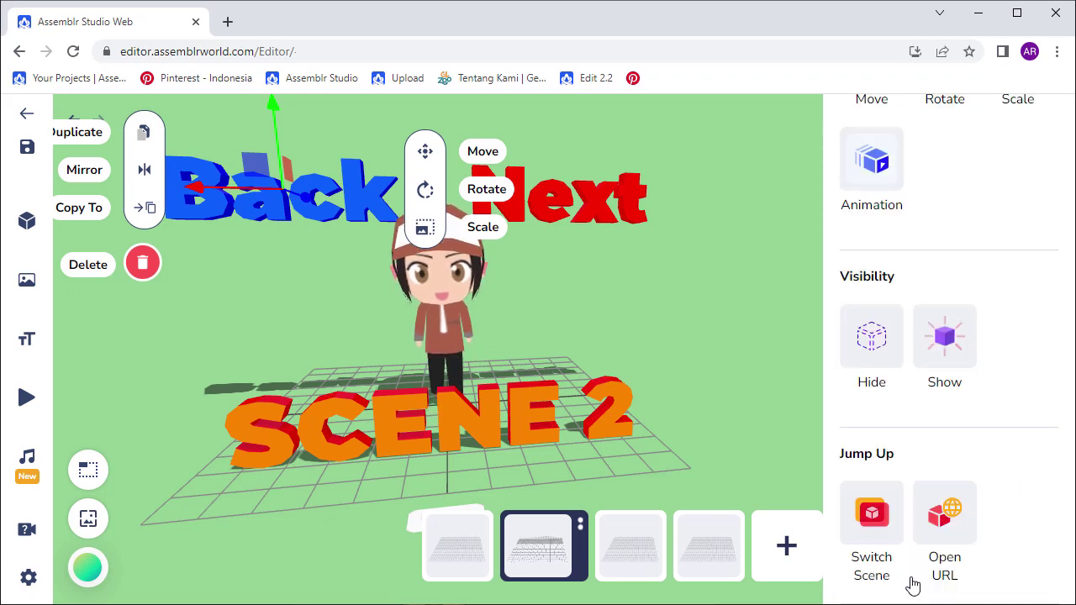
click(871, 517)
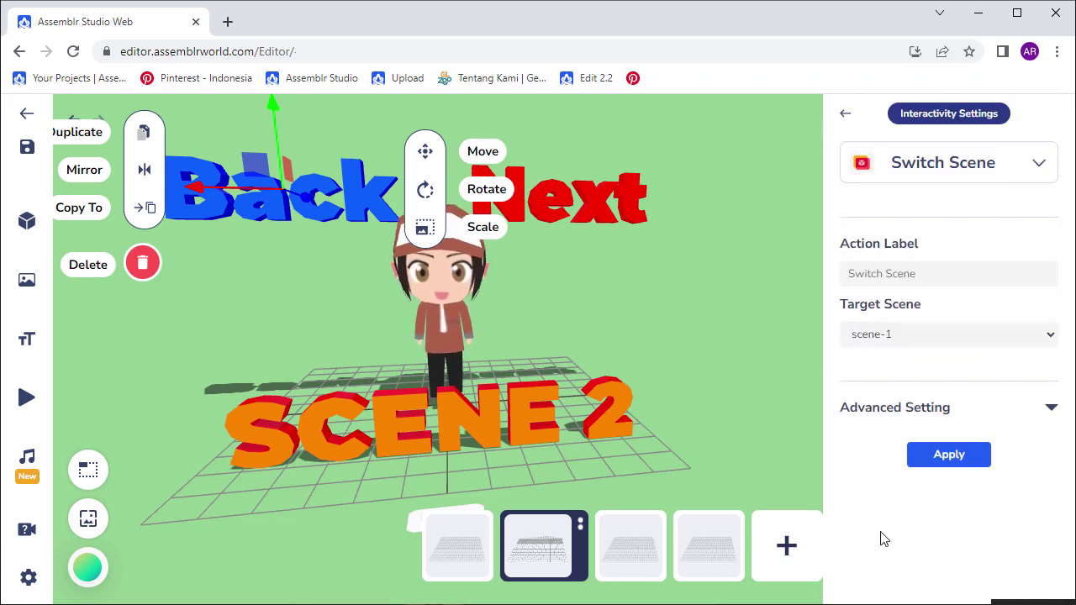
click(889, 337)
click(884, 370)
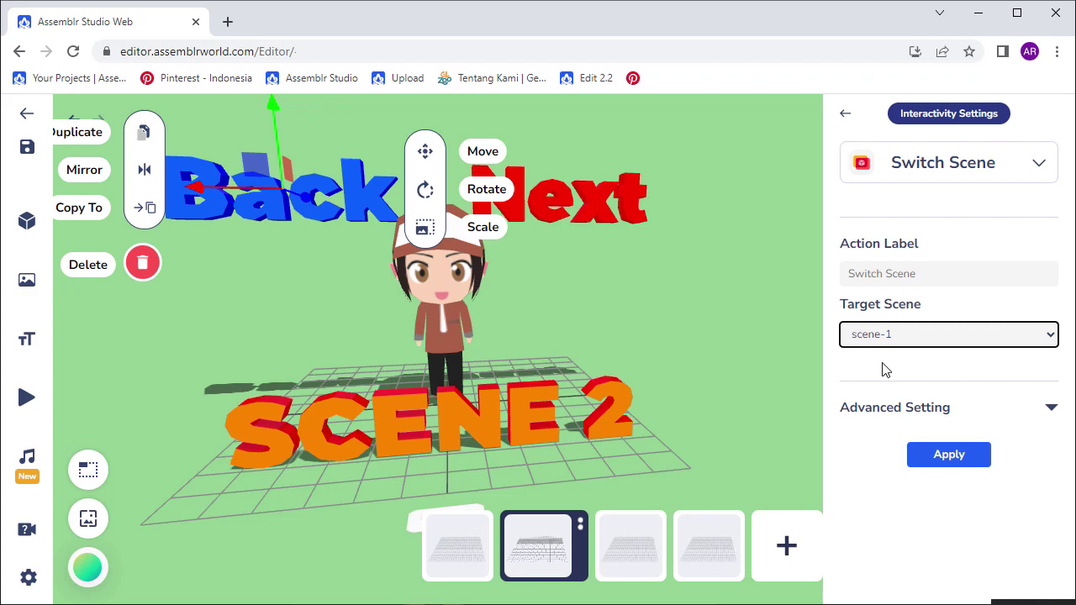
click(940, 454)
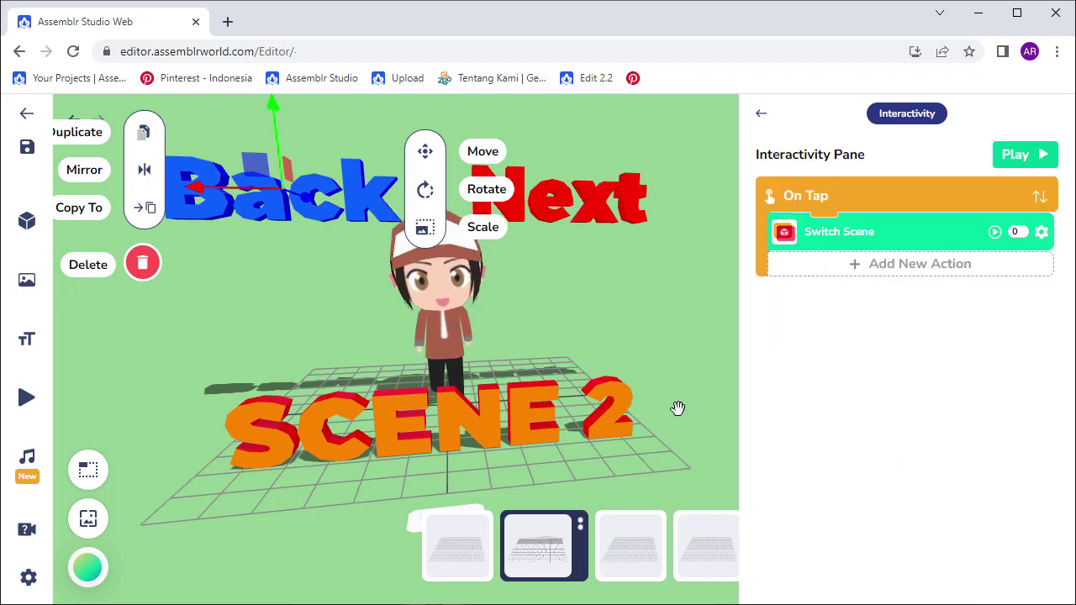
click(679, 408)
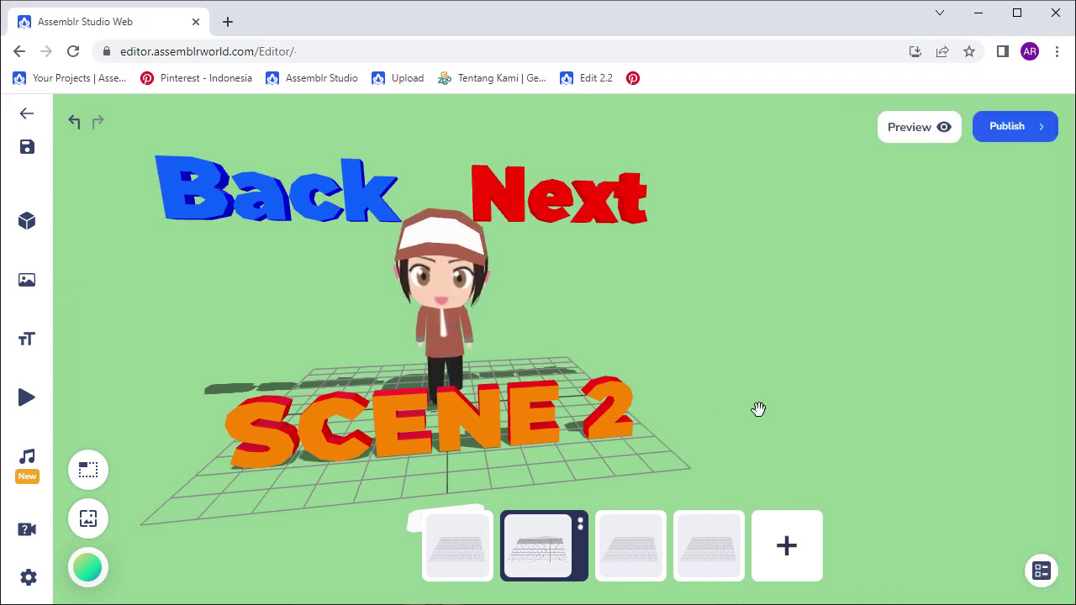
mouse_move(27, 147)
click(26, 160)
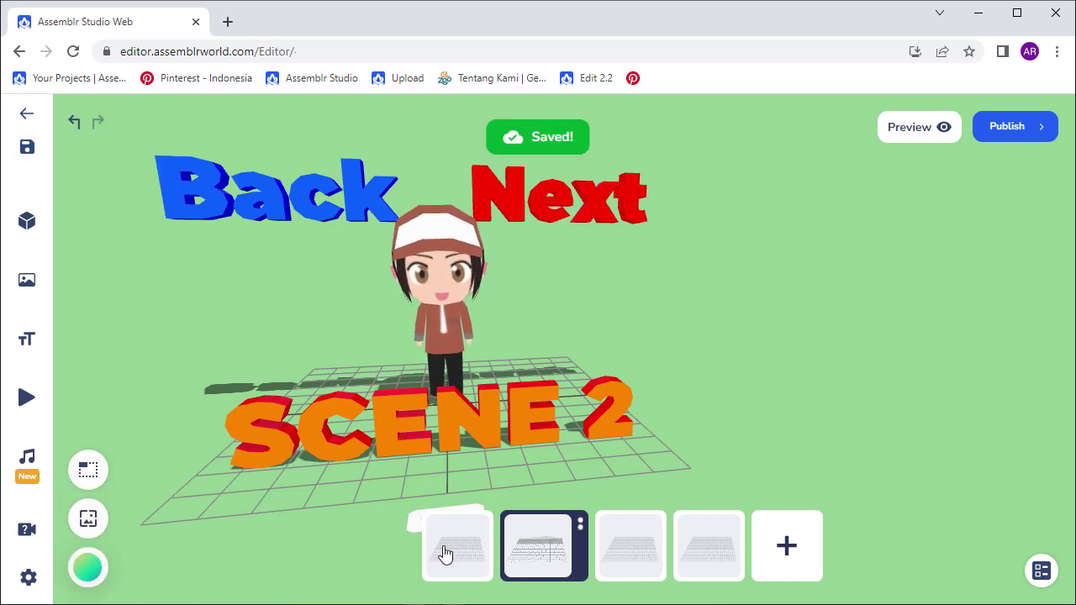
Step: Start Preview from scene 1 and tap Next to advance through scene-2 and scene-3
click(444, 553)
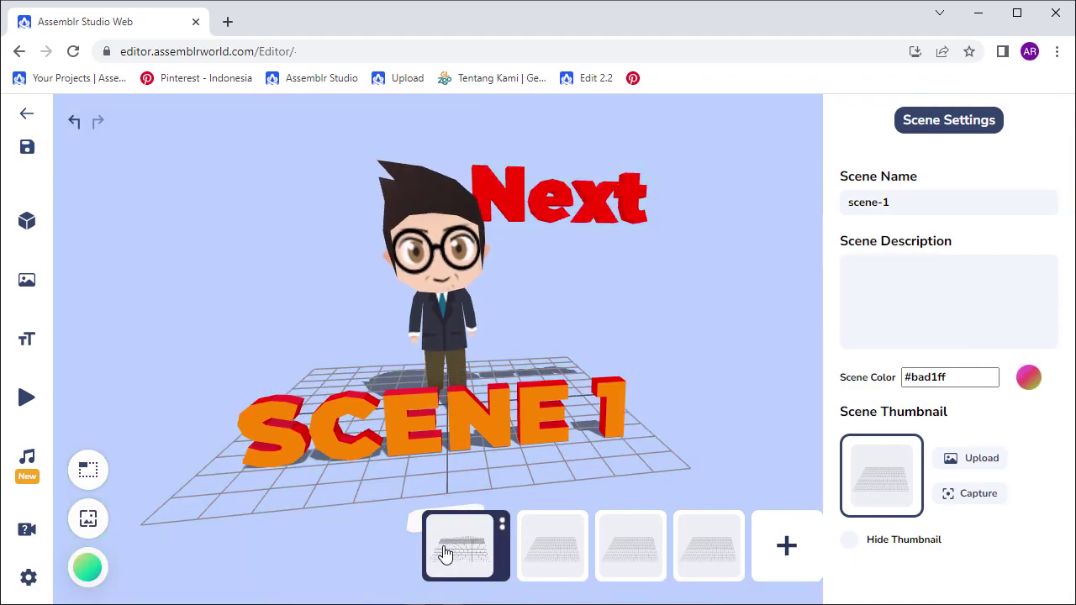
click(766, 345)
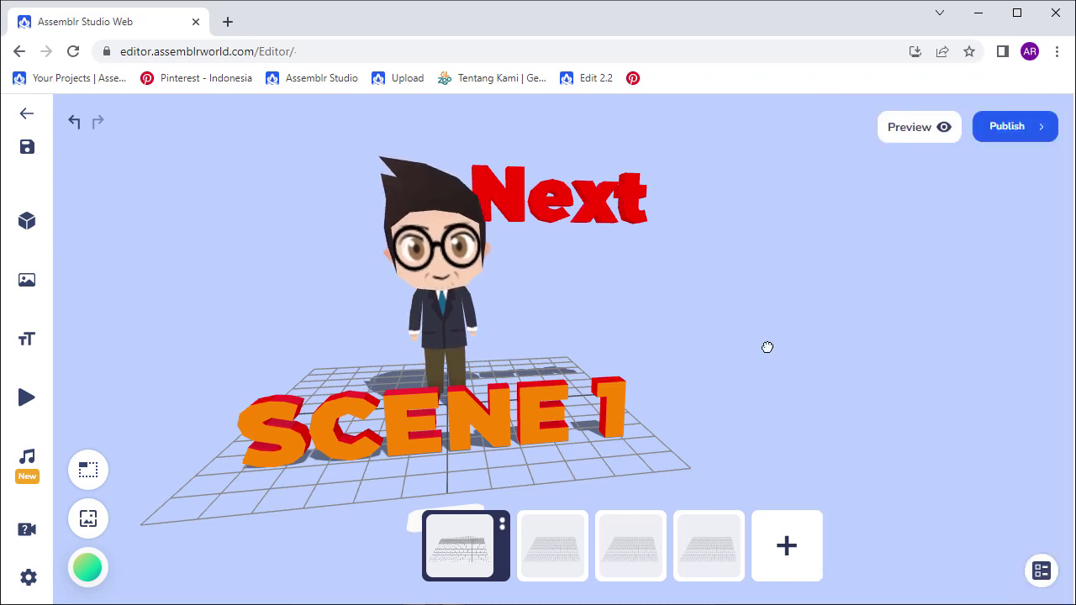
click(920, 146)
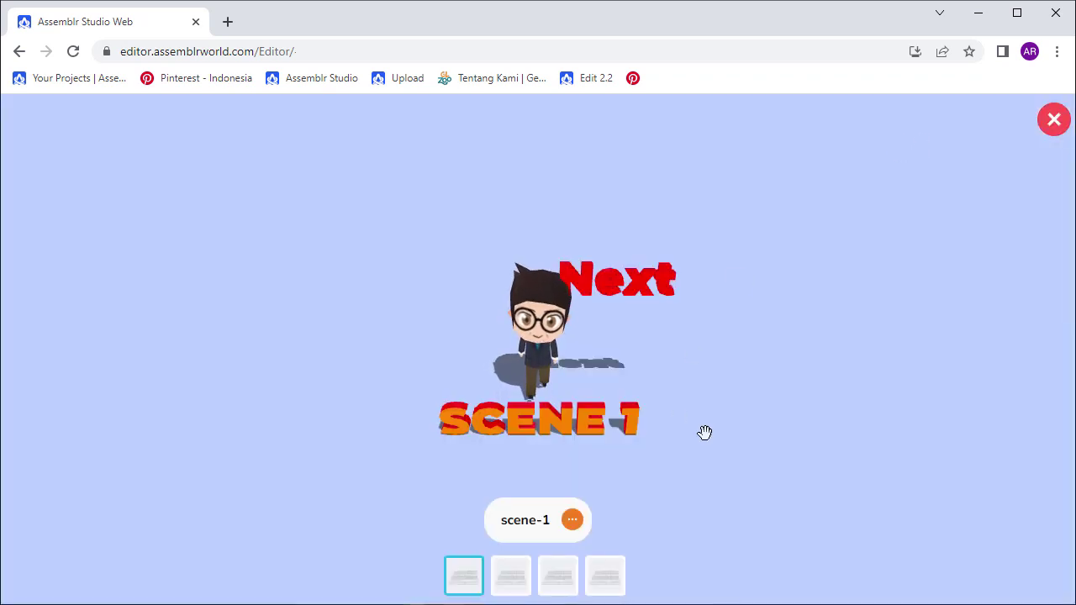
drag(703, 432, 704, 413)
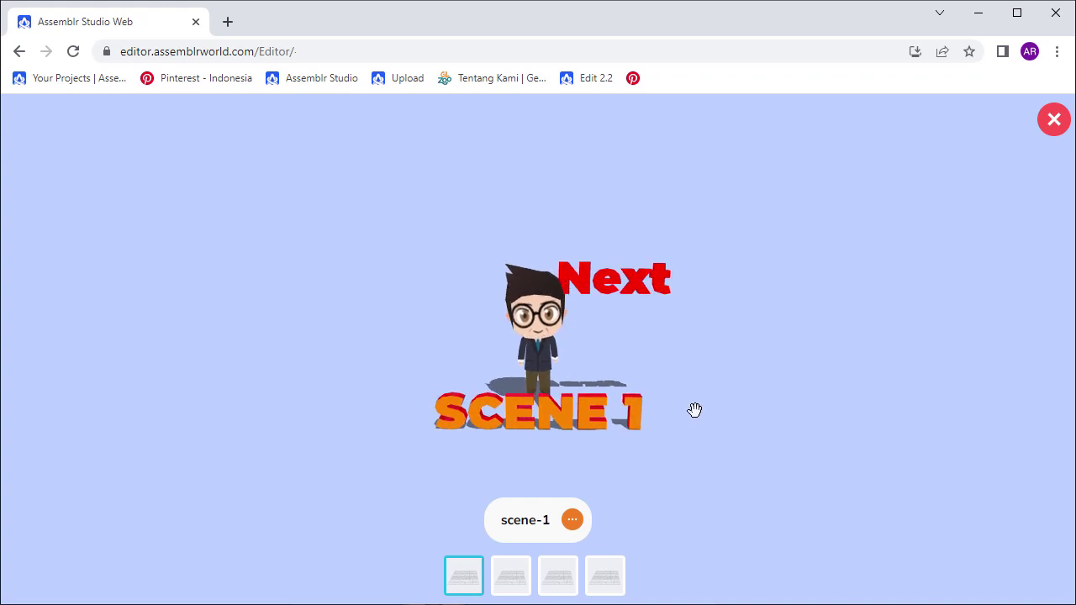
scroll(694, 409, up, 3)
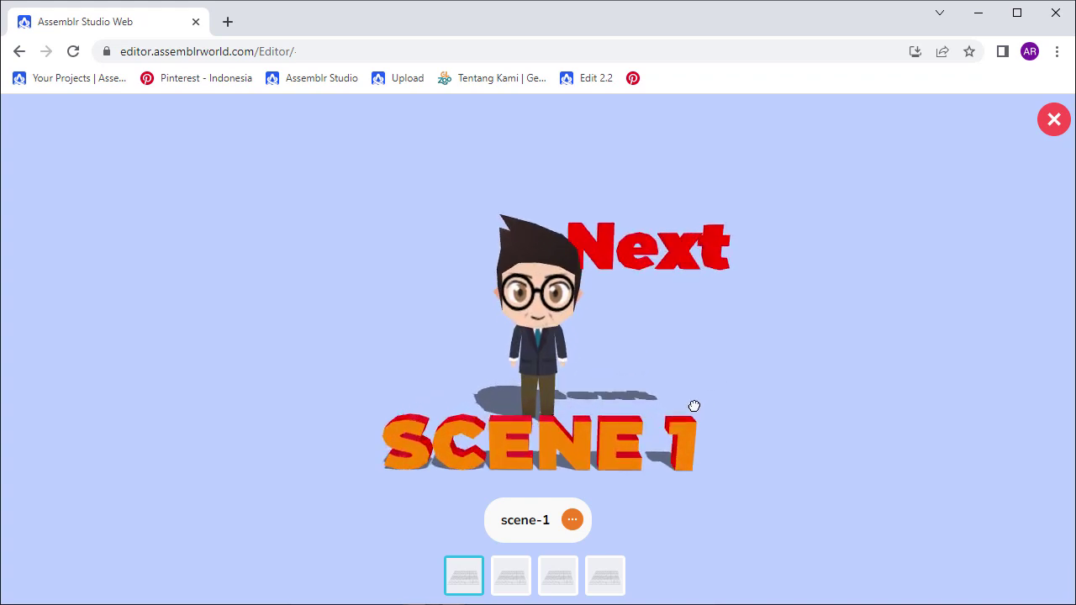
click(694, 250)
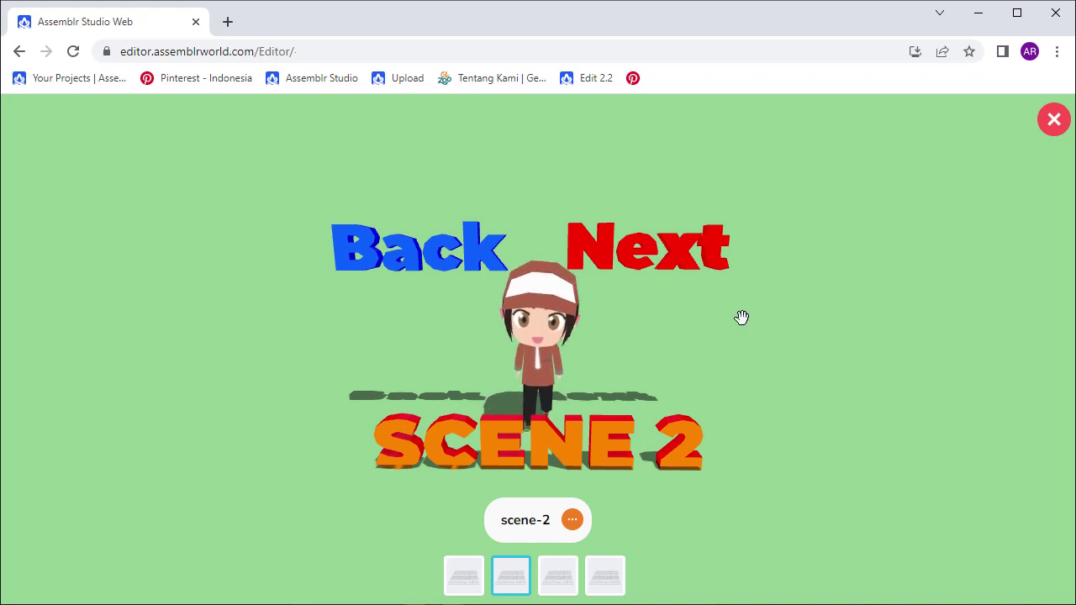
click(644, 252)
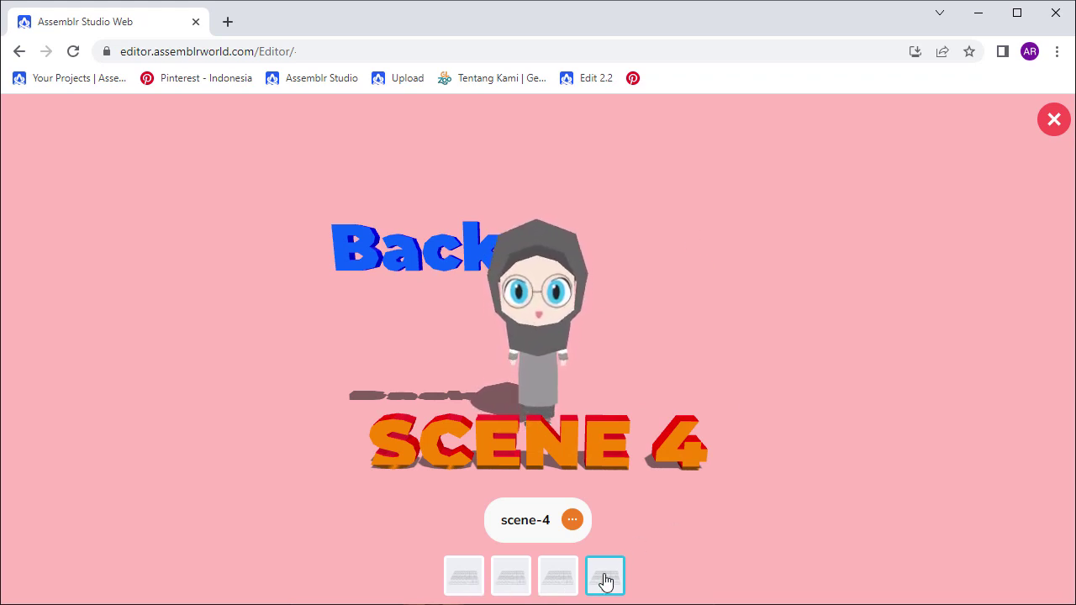
Step: Tap Back three times, stepping from scene-4 through scene-3 and scene-2 to scene-1
click(406, 266)
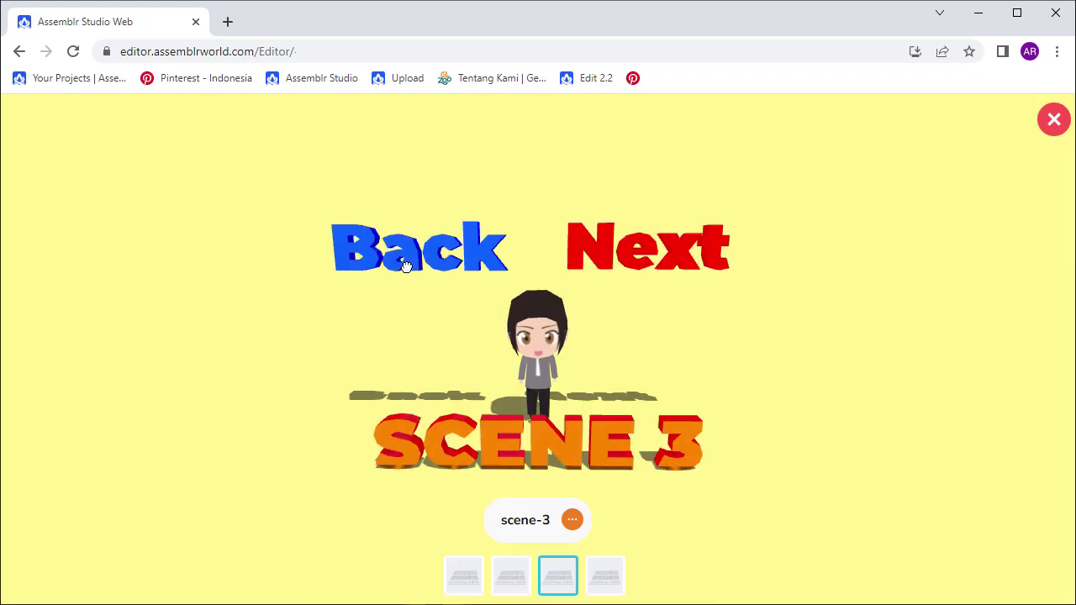
click(409, 263)
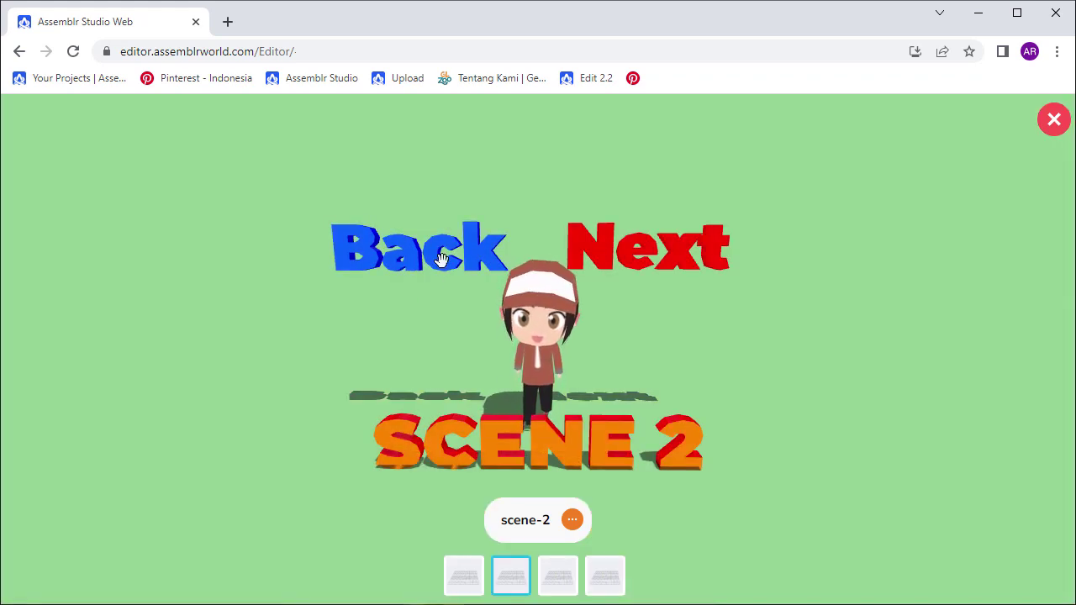
click(440, 259)
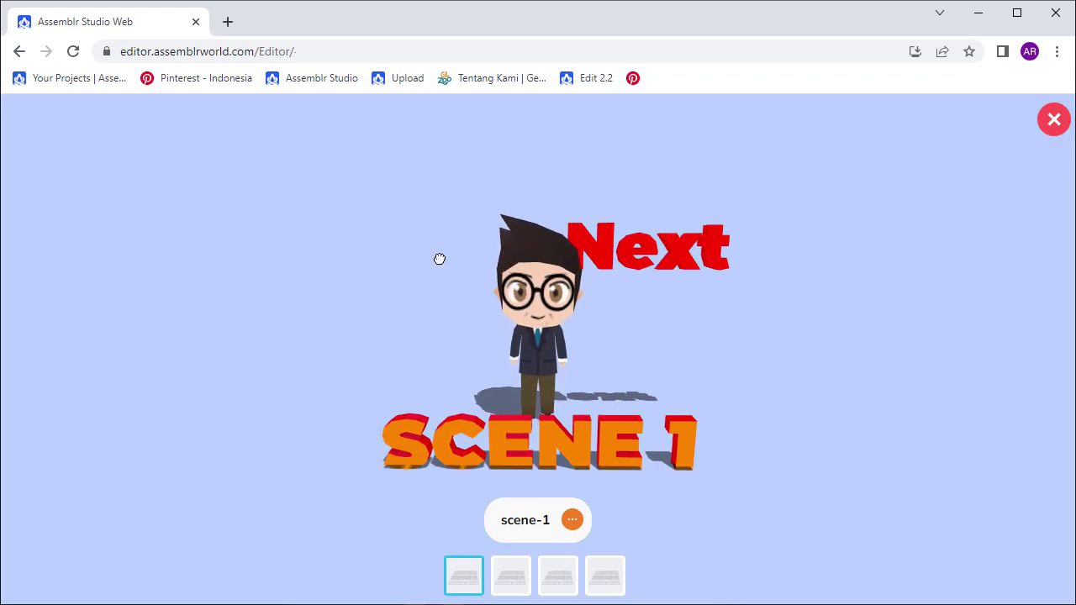